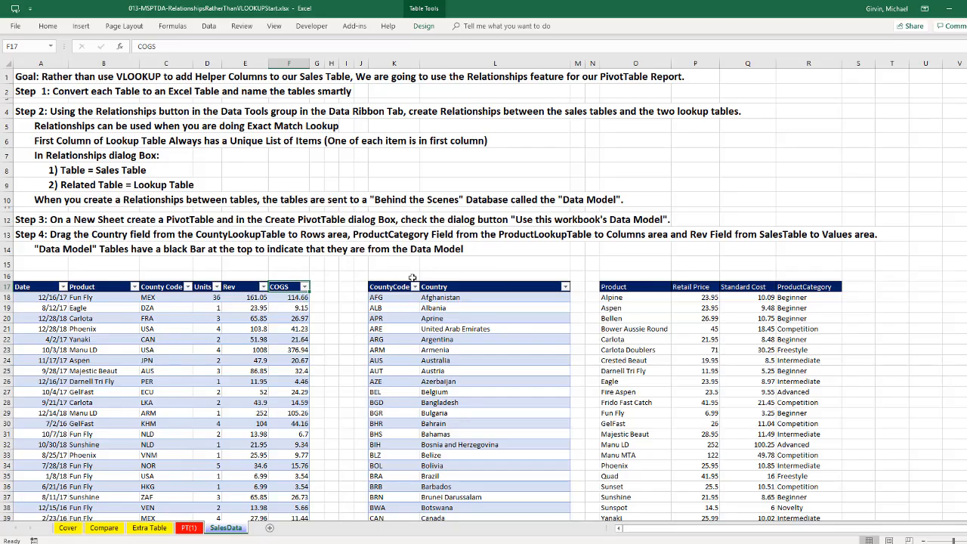
Step: Convert the product list starting at the Product header in row 17 into an Excel table with headers
left_click(249, 308)
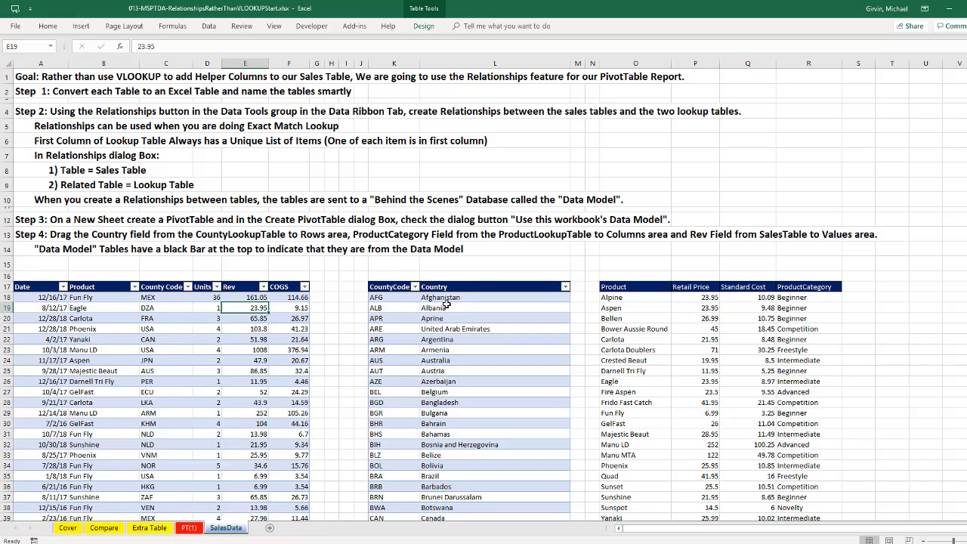
left_click(613, 298)
key("ctrl+t")
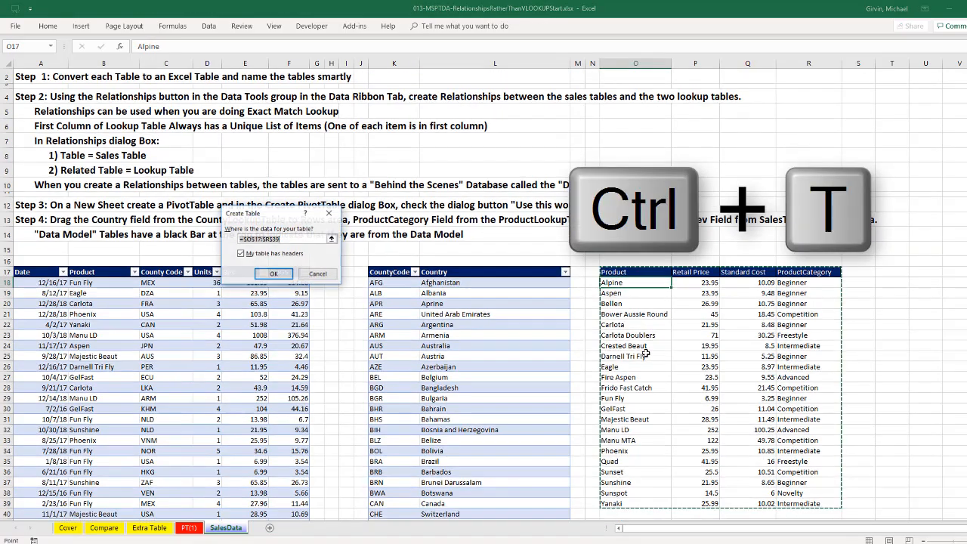
key("Return")
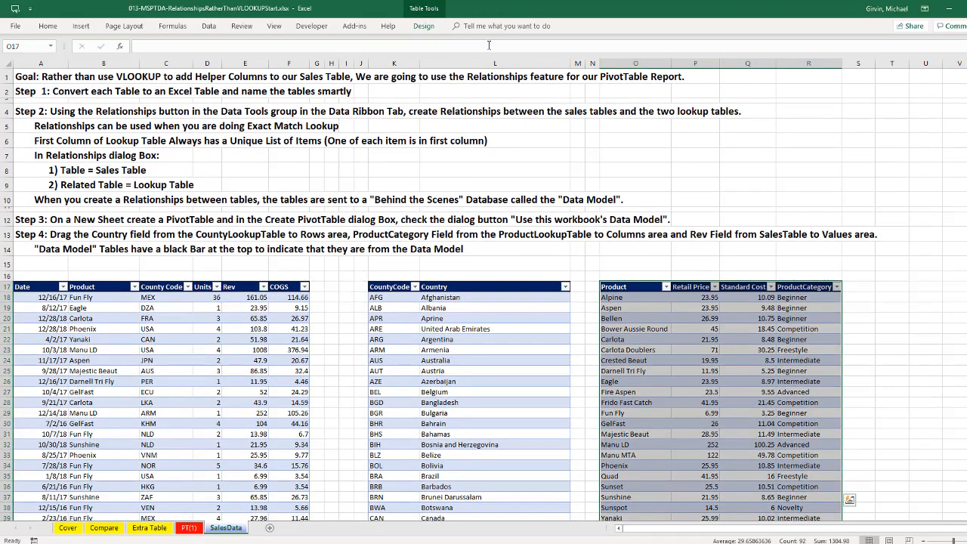
Step: Name the new product table ProductLookupTable
left_click(424, 26)
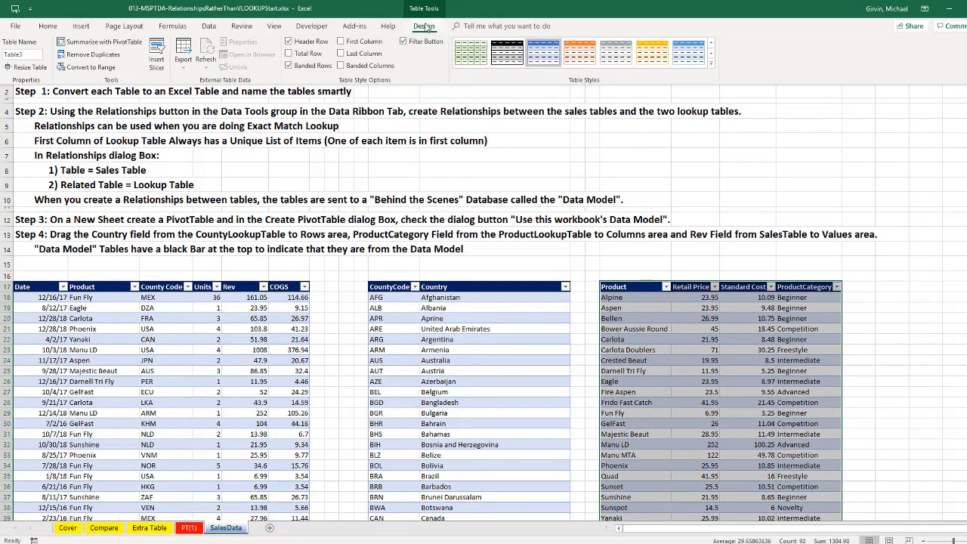
left_click(27, 53)
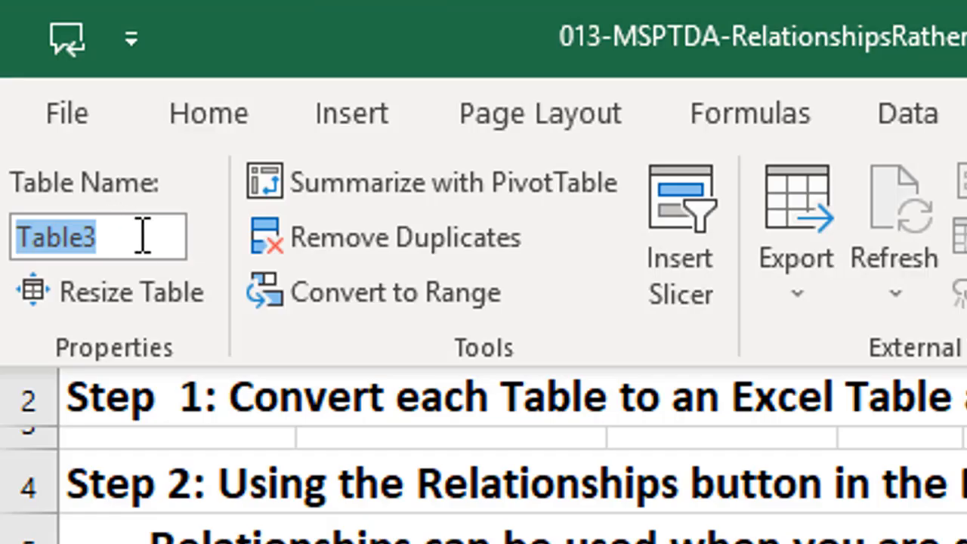
type("ProductLooku")
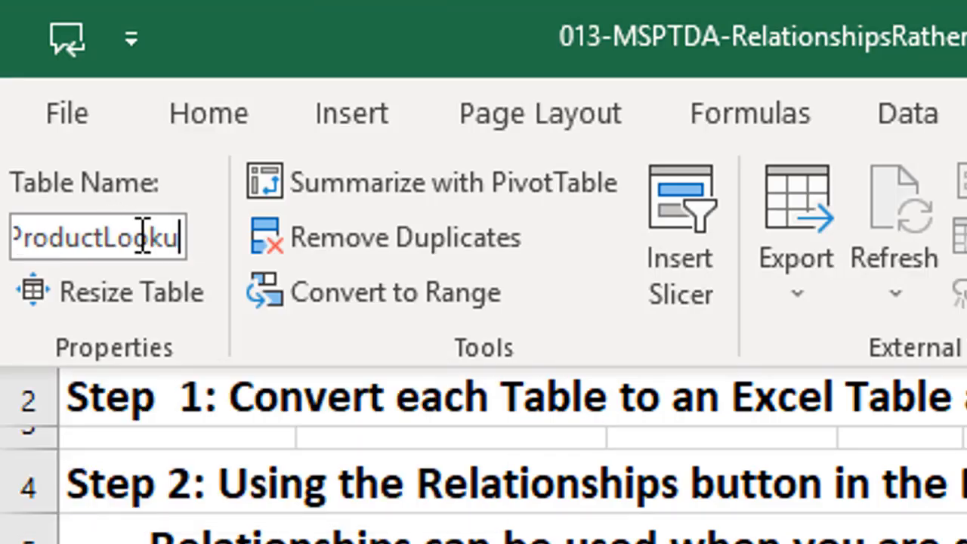
type("pTable")
key("Return")
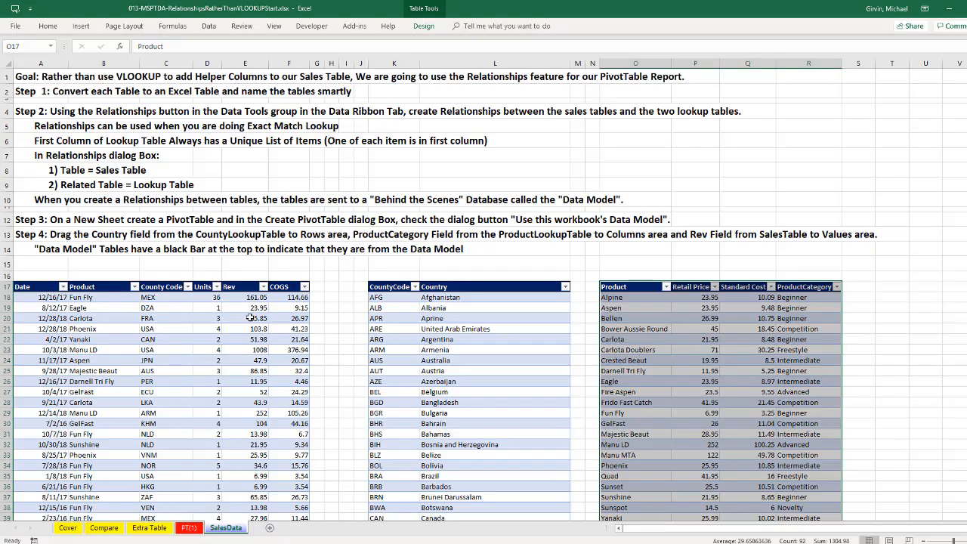
Step: Create a relationship from SalesTable's Product column to the Product column of ProductLookupTable
left_click(246, 309)
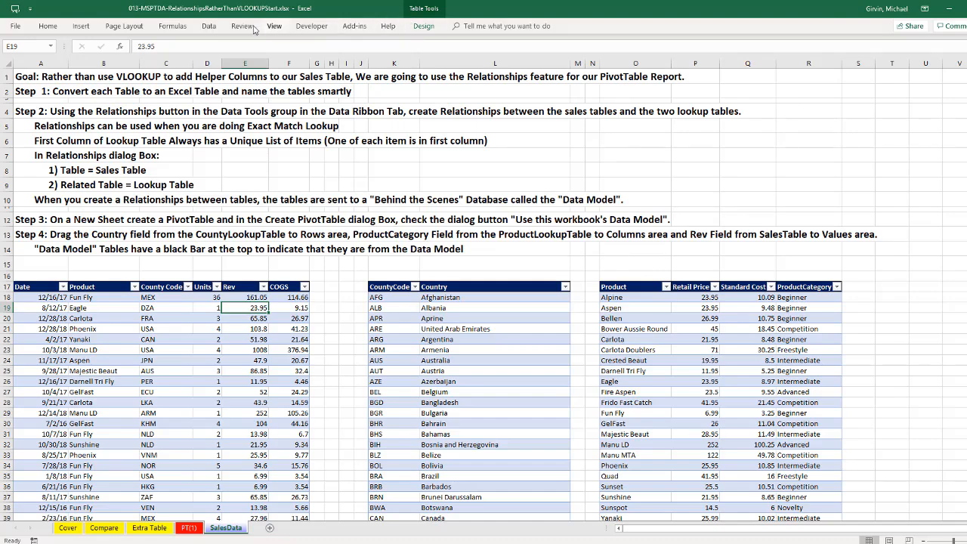
left_click(209, 25)
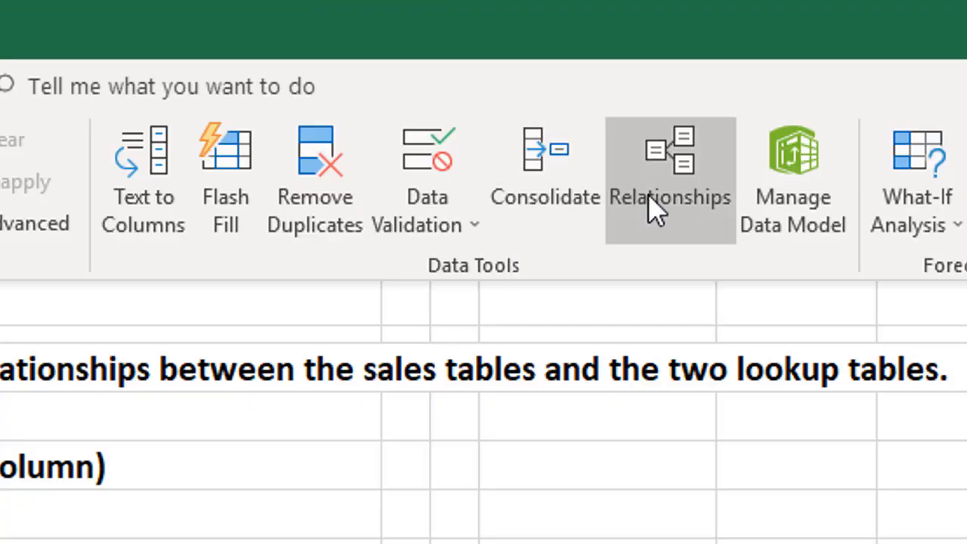
left_click(668, 194)
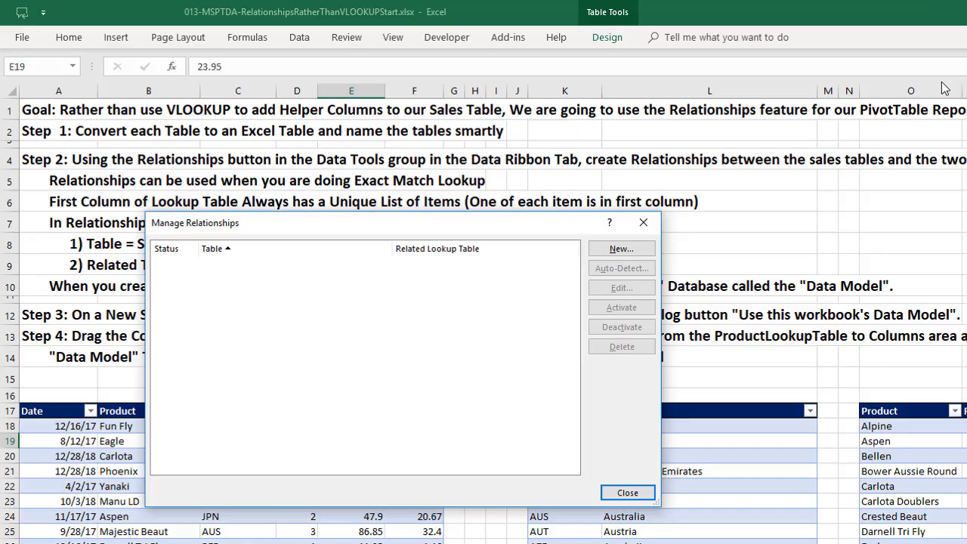
left_click(621, 249)
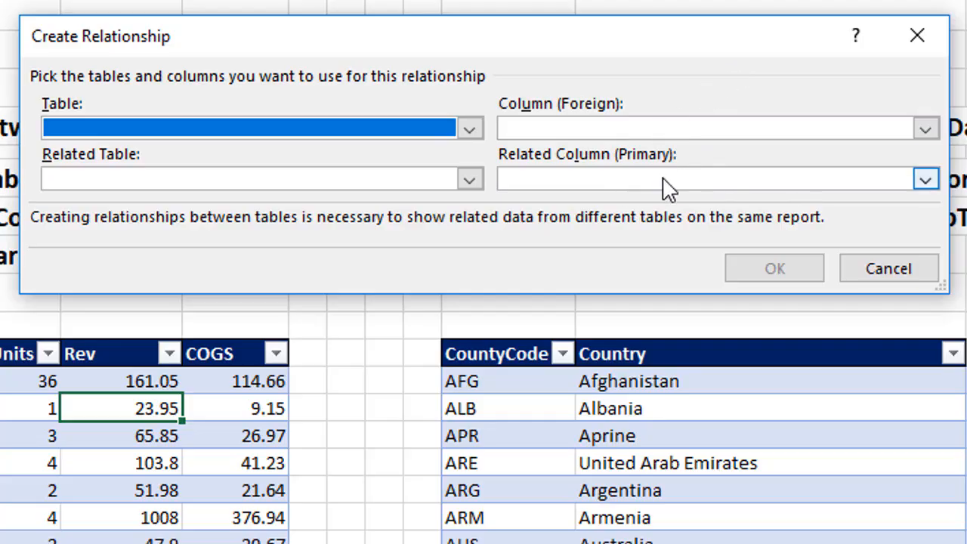
left_click(468, 129)
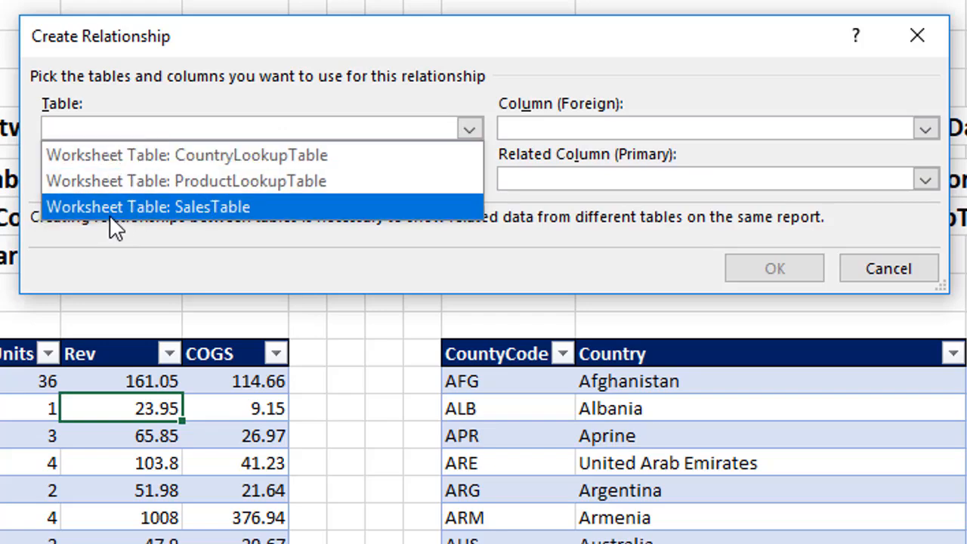
left_click(216, 208)
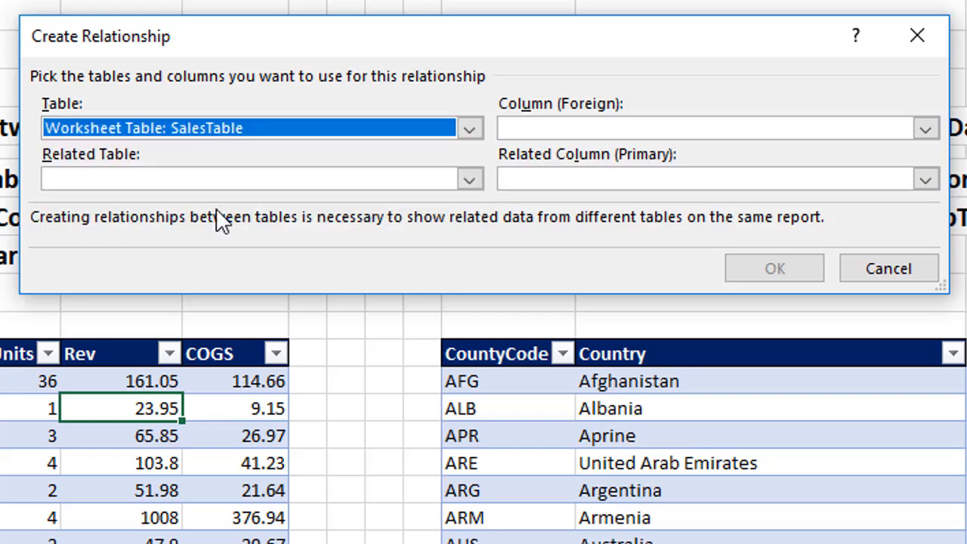
left_click(529, 130)
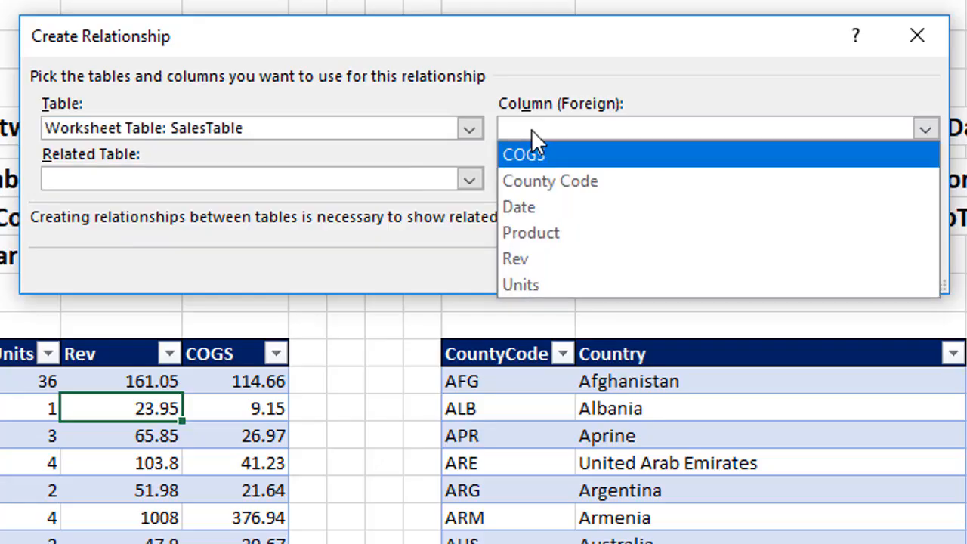
left_click(532, 237)
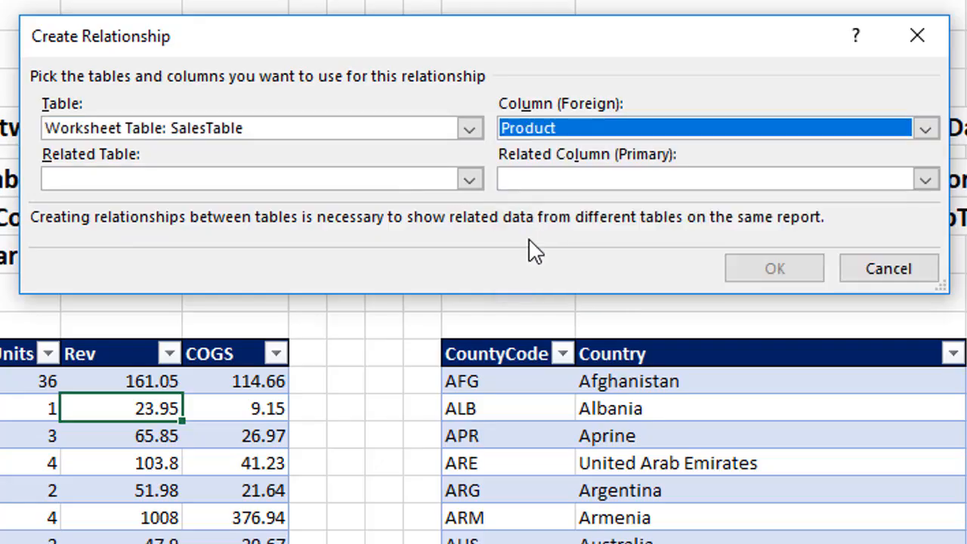
left_click(319, 182)
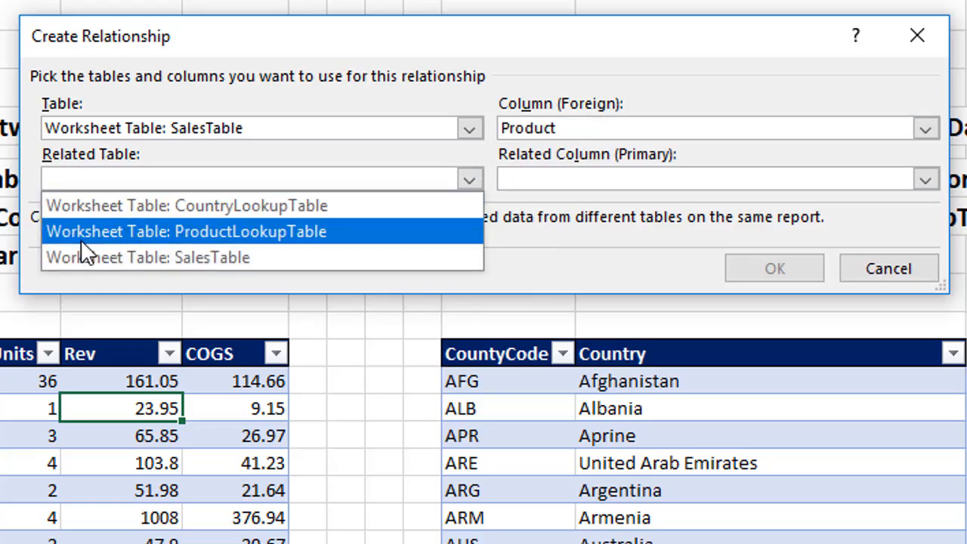
left_click(207, 230)
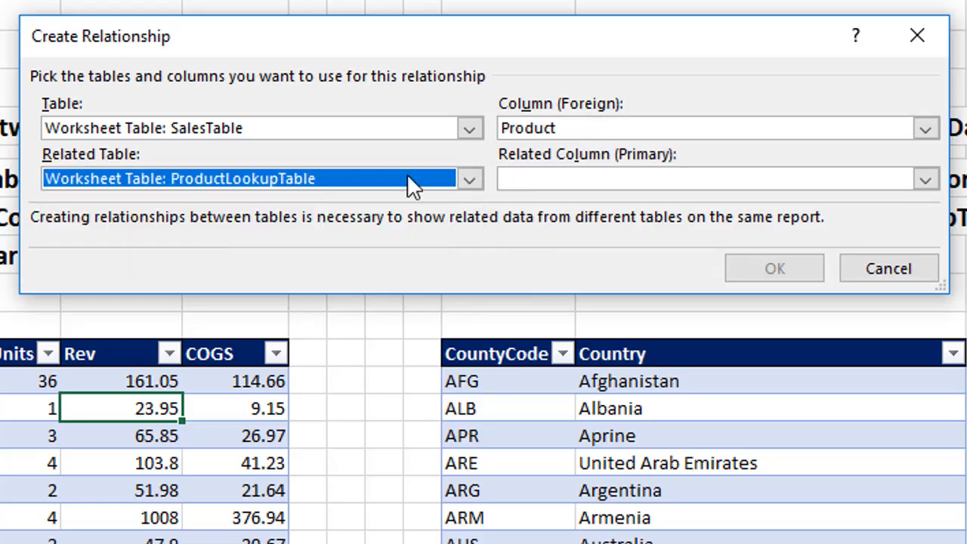
left_click(539, 177)
left_click(540, 214)
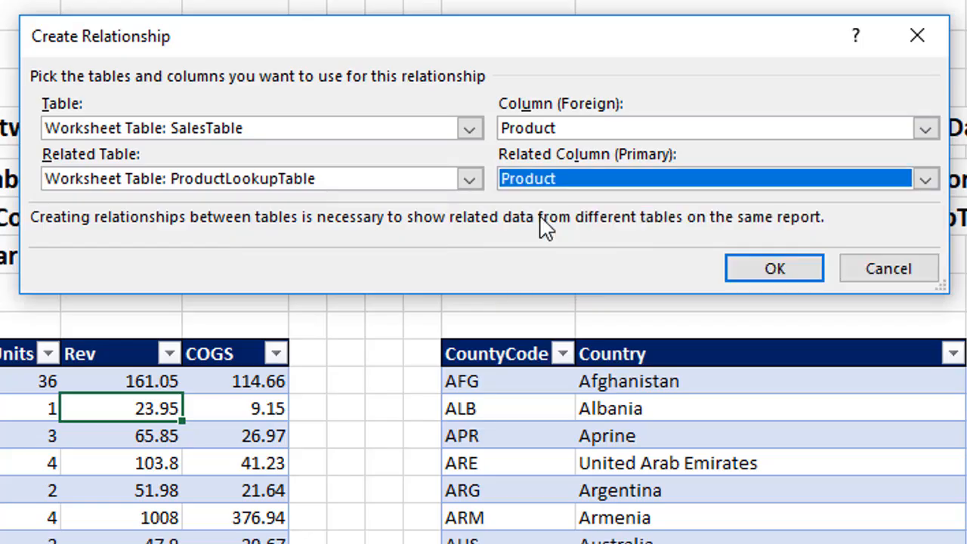
left_click(774, 269)
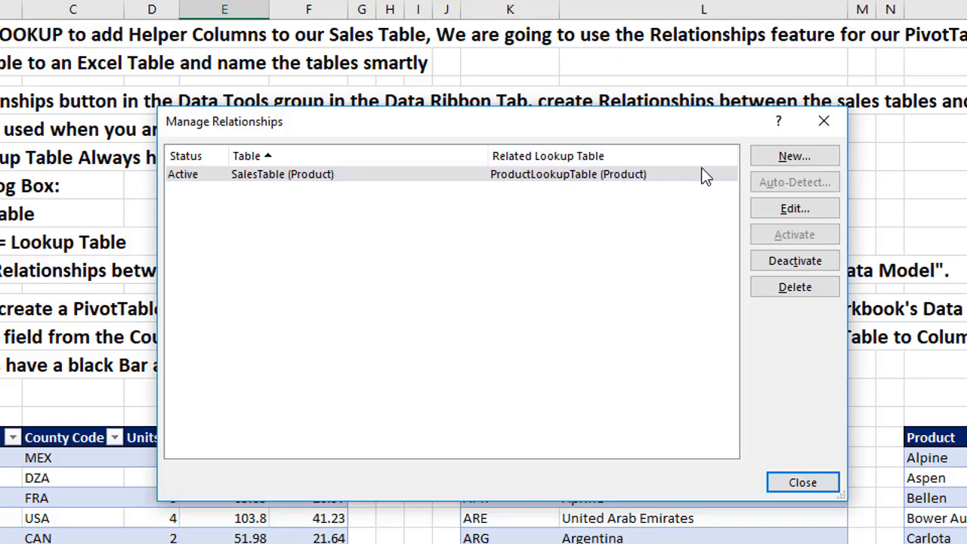
Step: Add a relationship from SalesTable's County Code column to CountryLookupTable's CountyCode column and finish managing relationships
left_click(792, 158)
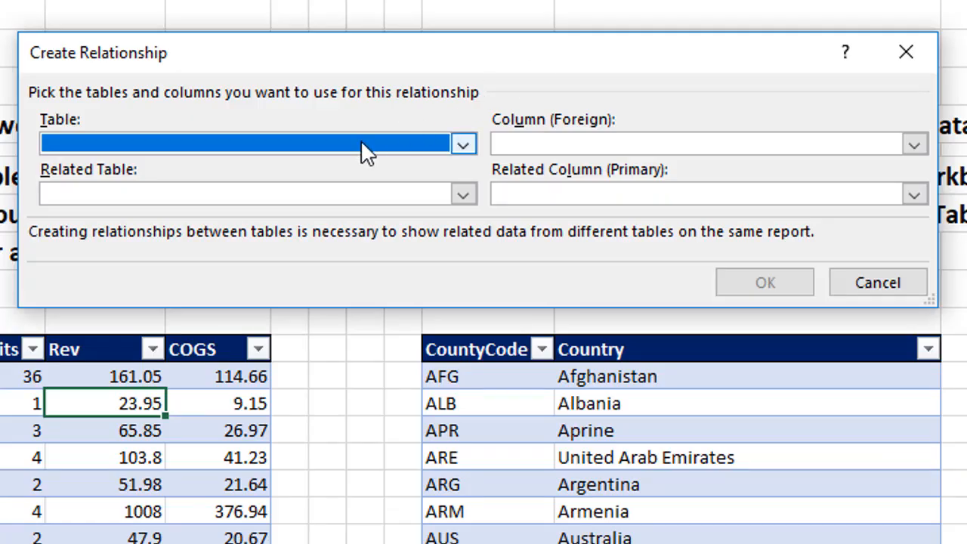
left_click(463, 145)
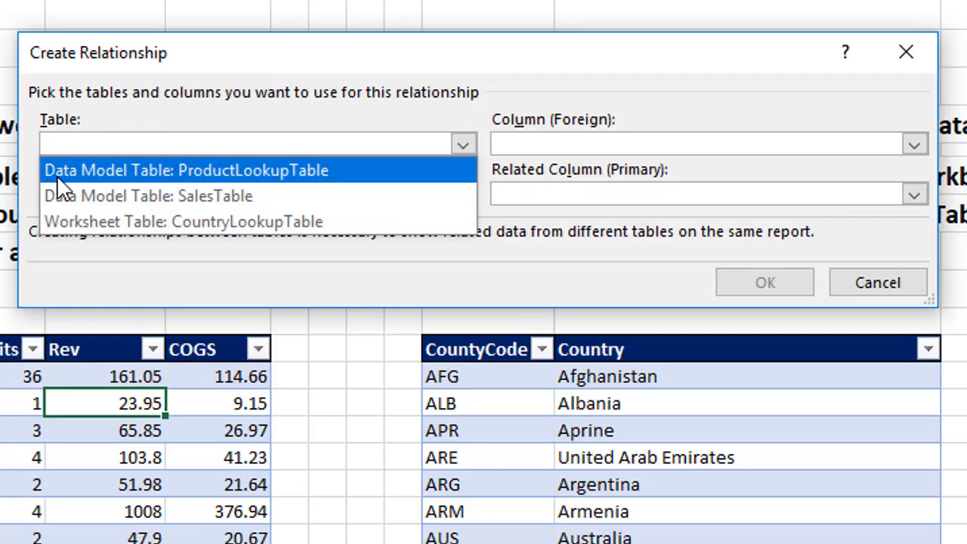
left_click(189, 195)
left_click(539, 144)
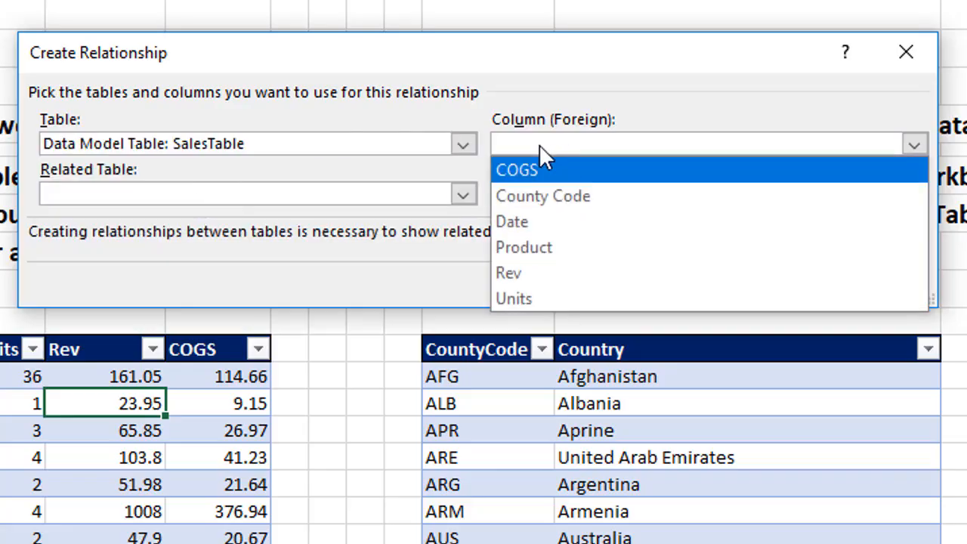
left_click(535, 206)
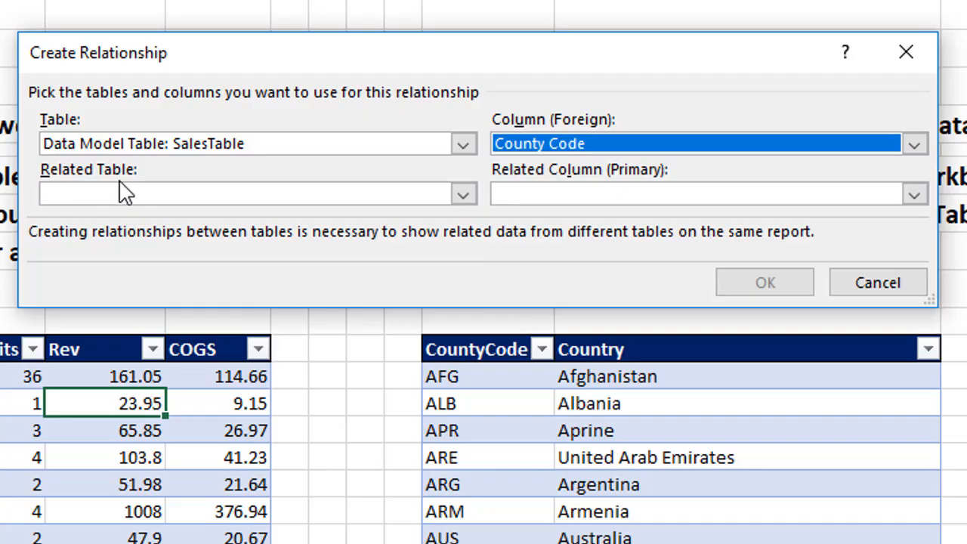
left_click(138, 195)
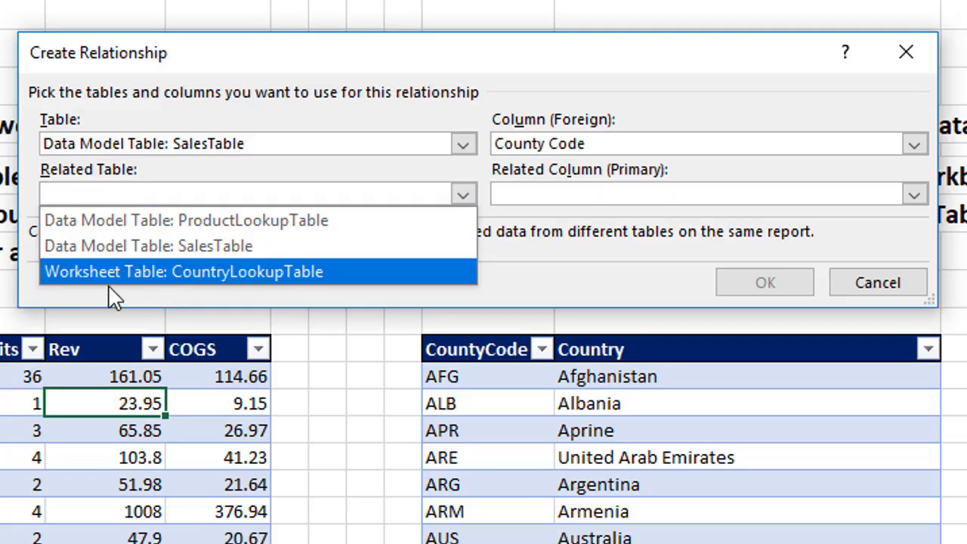
left_click(236, 272)
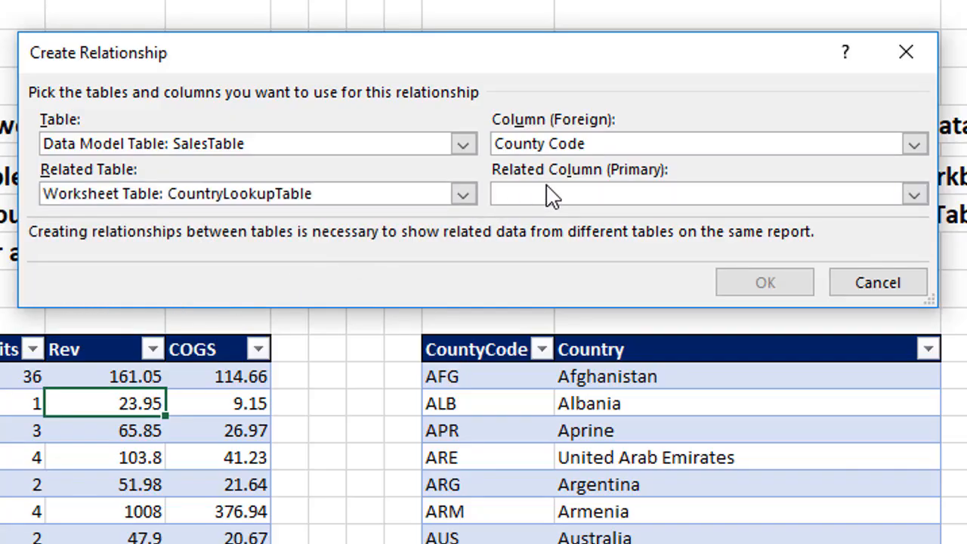
left_click(548, 195)
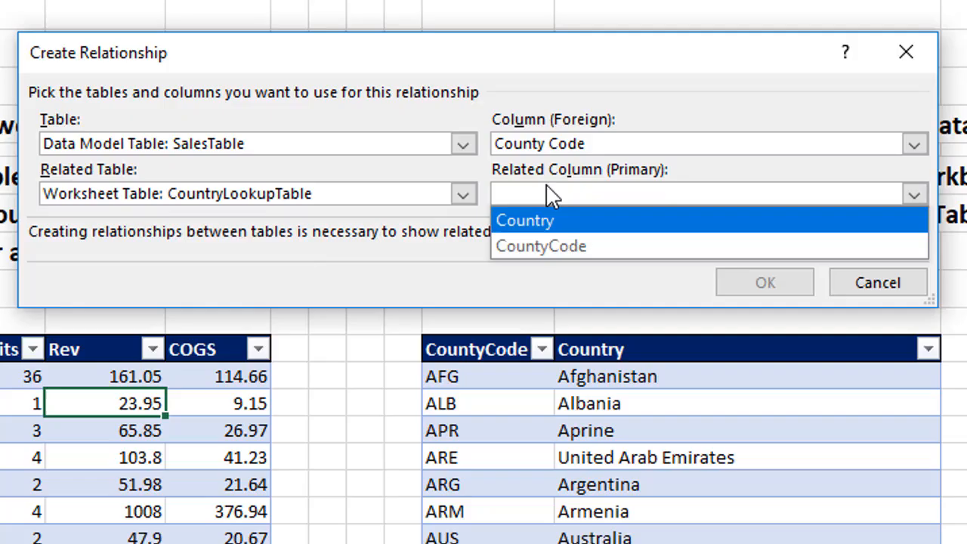
left_click(557, 244)
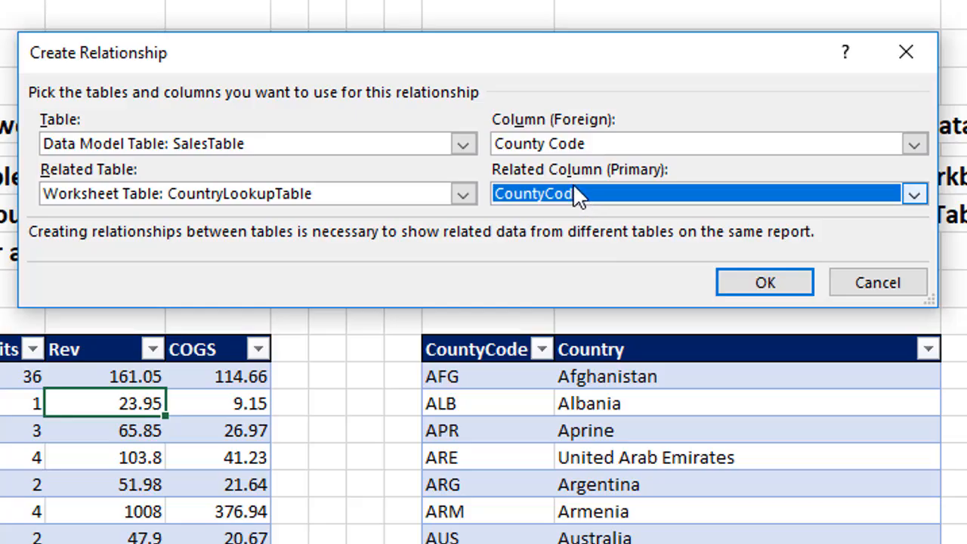
left_click(769, 283)
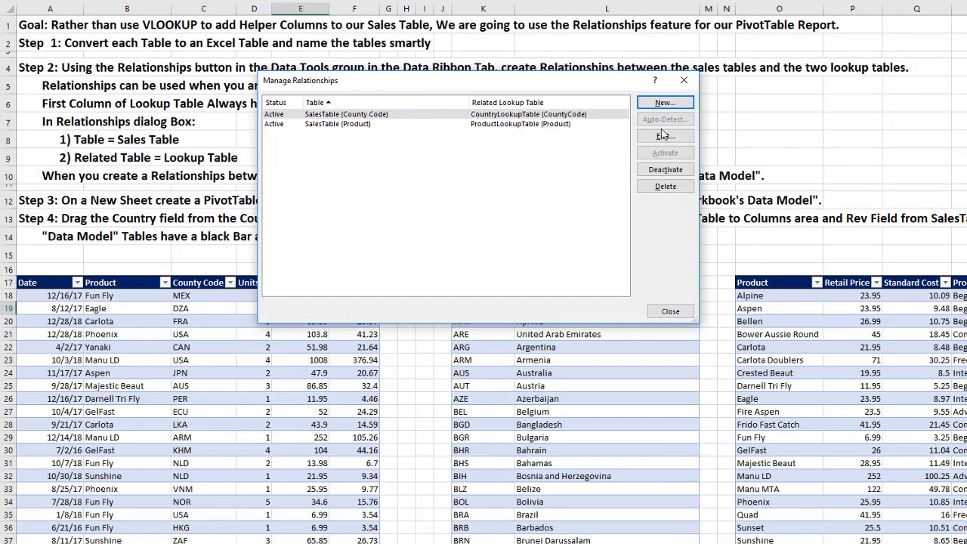
left_click(670, 311)
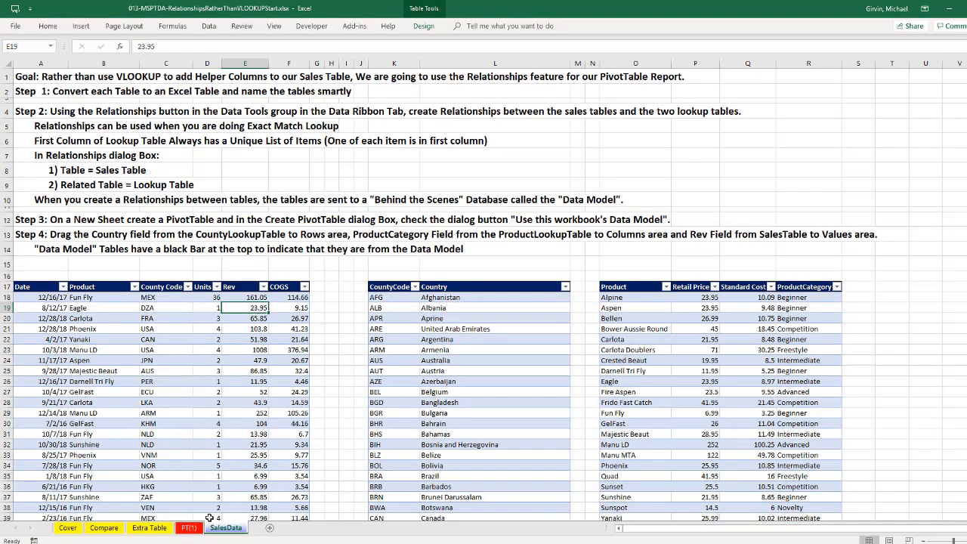
Step: Insert a PivotTable based on the workbook's Data Model at cell A1 of the PT(1) sheet
left_click(191, 529)
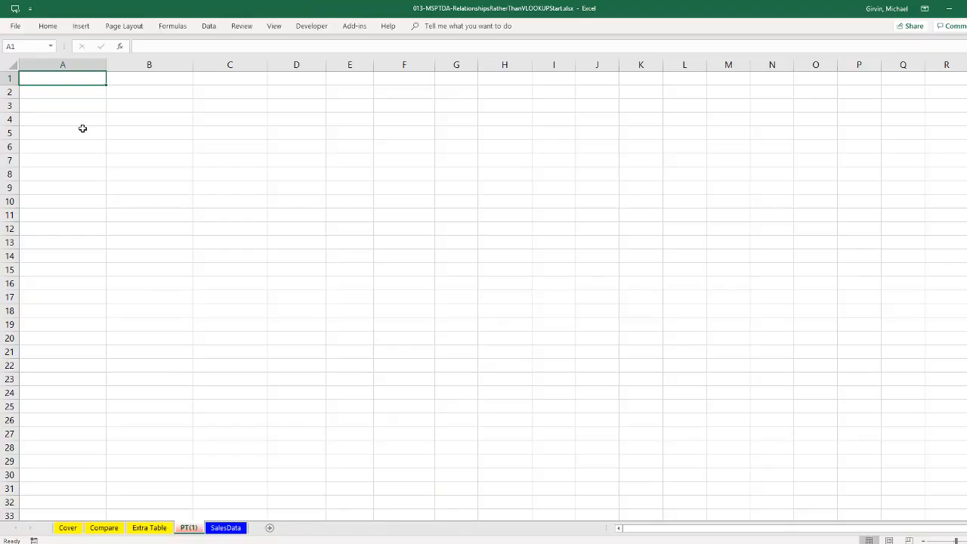
left_click(81, 26)
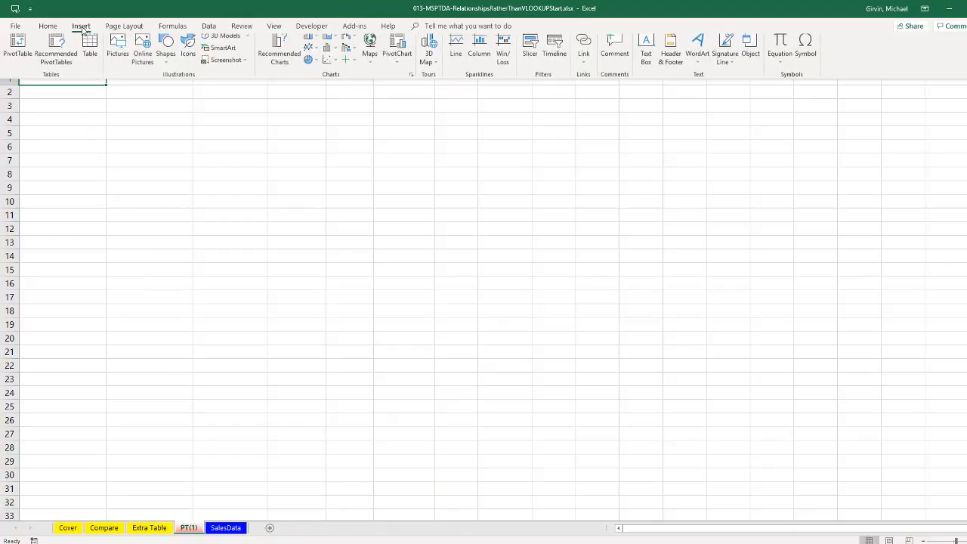
left_click(11, 58)
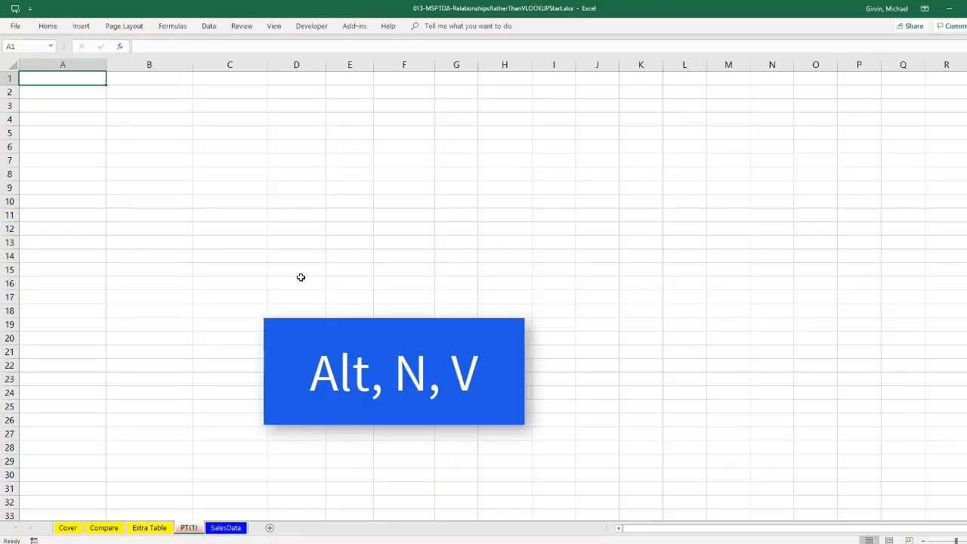
key("alt")
key("n")
key("v")
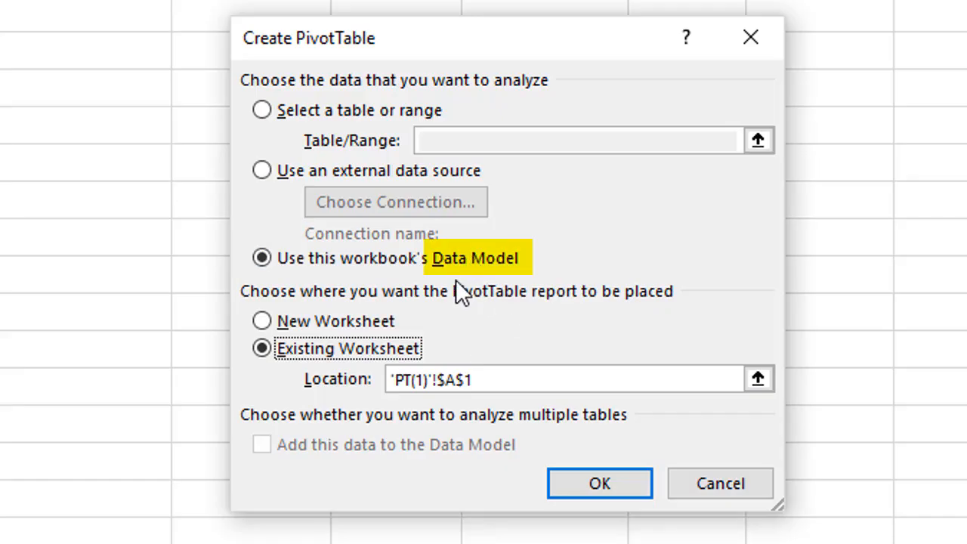
left_click(600, 484)
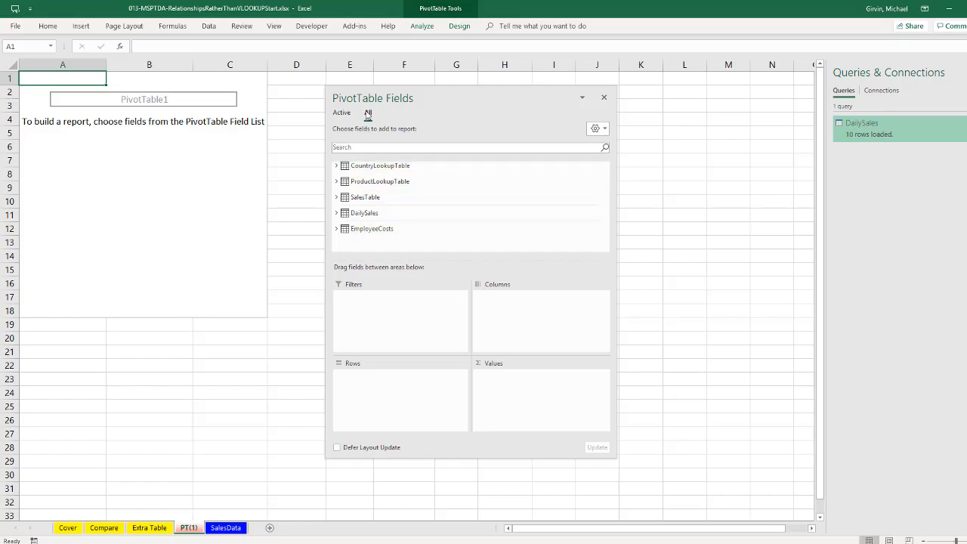
Step: Show CountryLookupTable, ProductLookupTable and SalesTable among the PivotTable's active tables, and enlarge the field list so all their fields fit
left_click(149, 528)
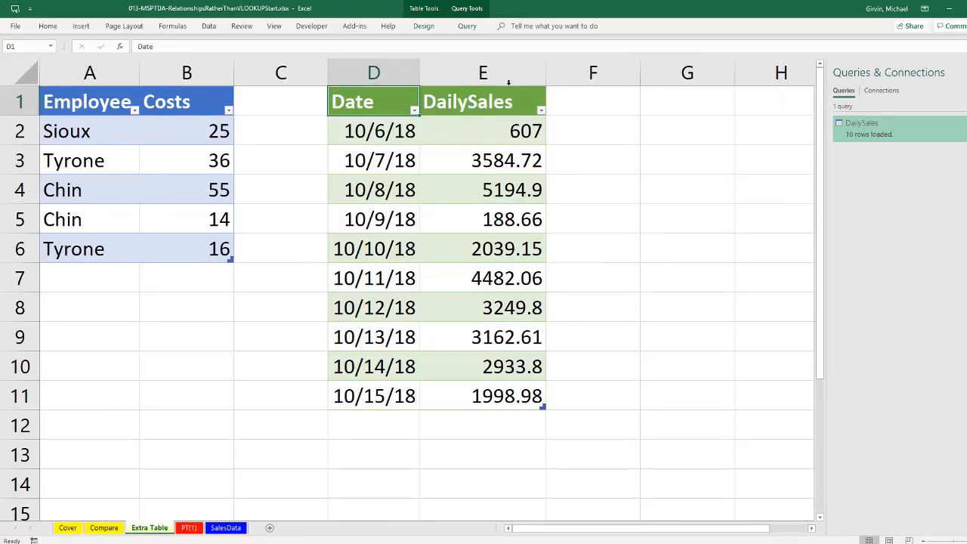
left_click(189, 527)
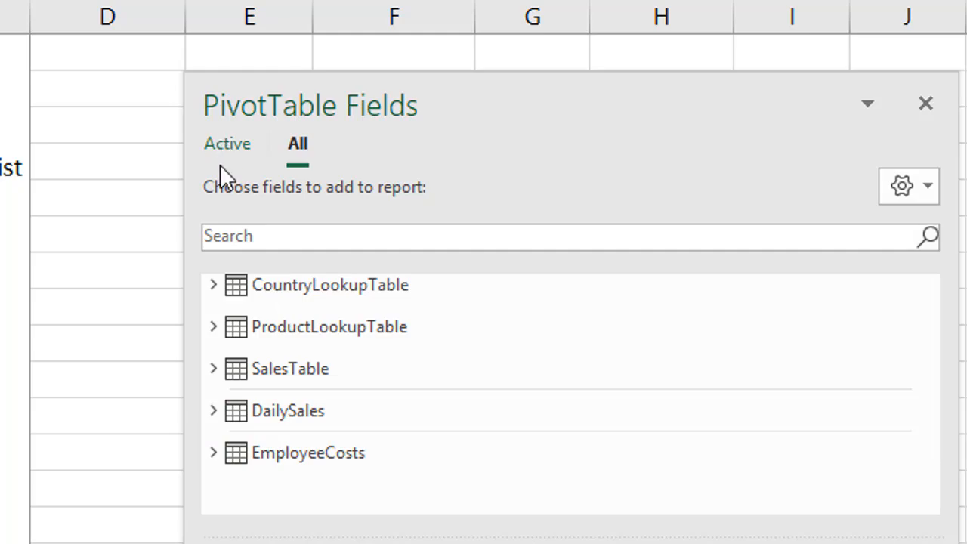
right_click(271, 278)
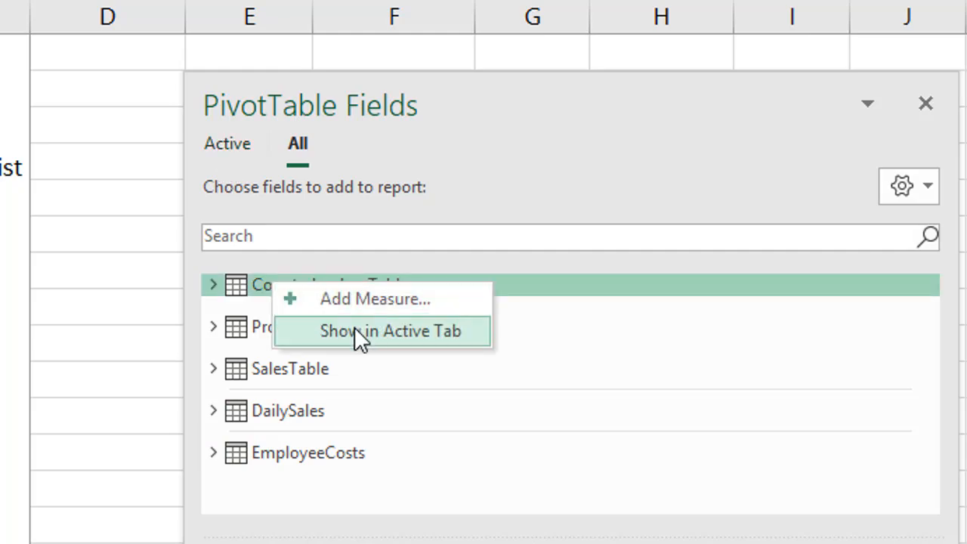
left_click(359, 331)
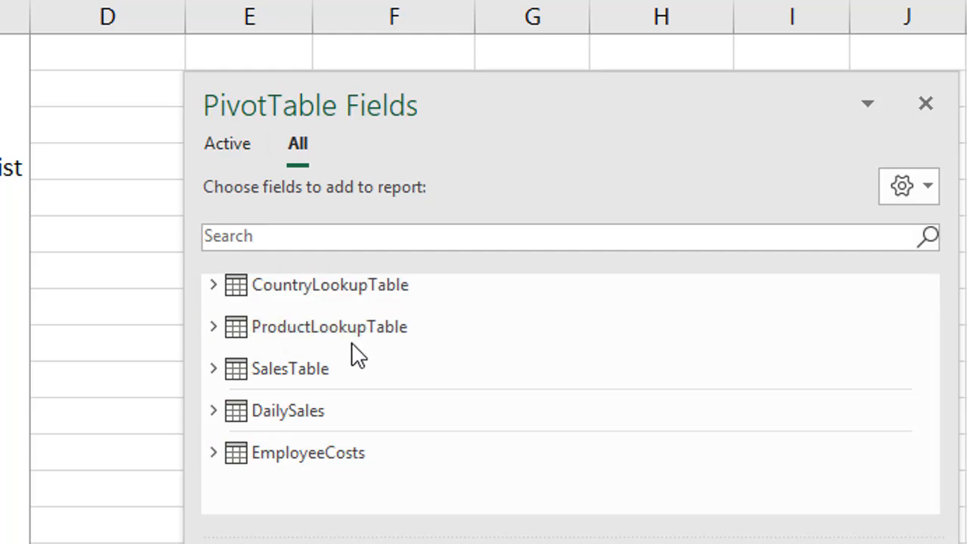
right_click(325, 328)
left_click(293, 370)
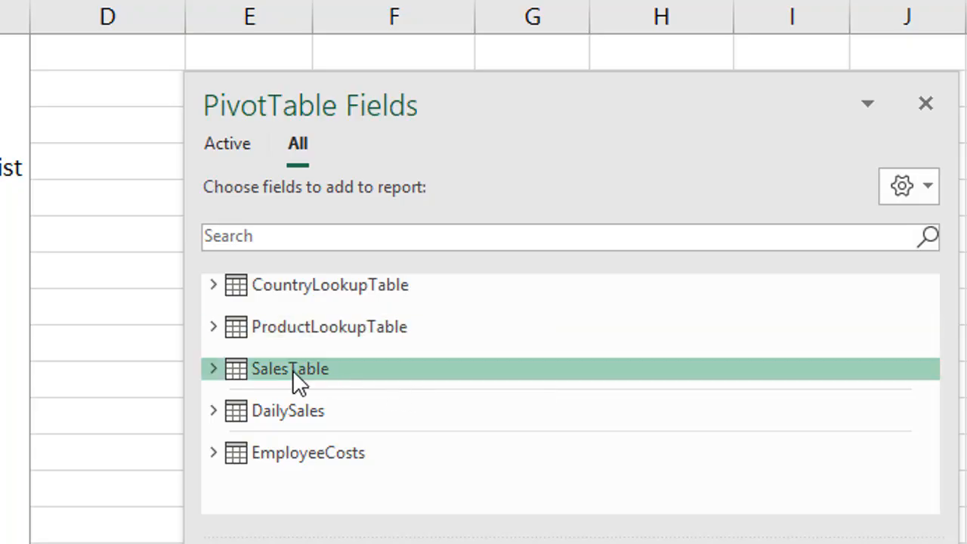
right_click(292, 370)
left_click(358, 421)
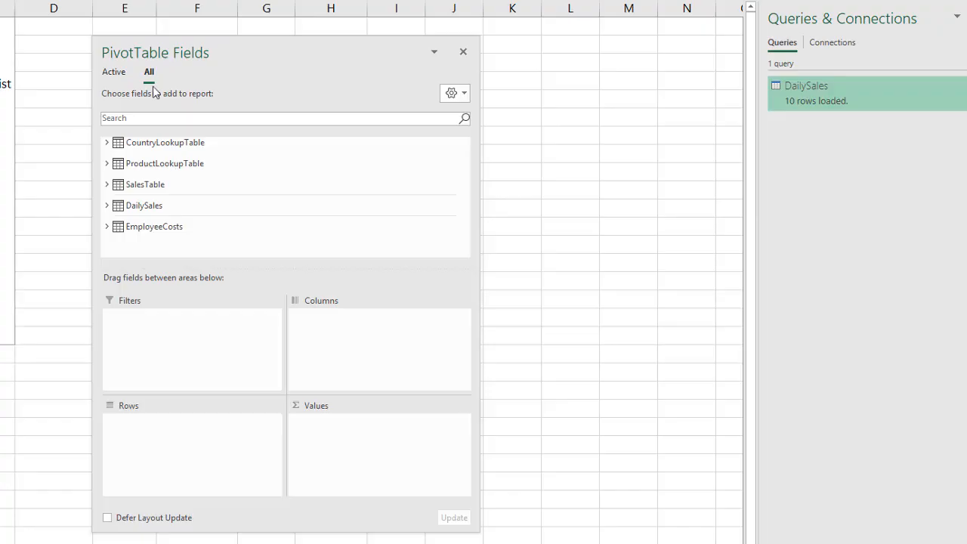
left_click(227, 144)
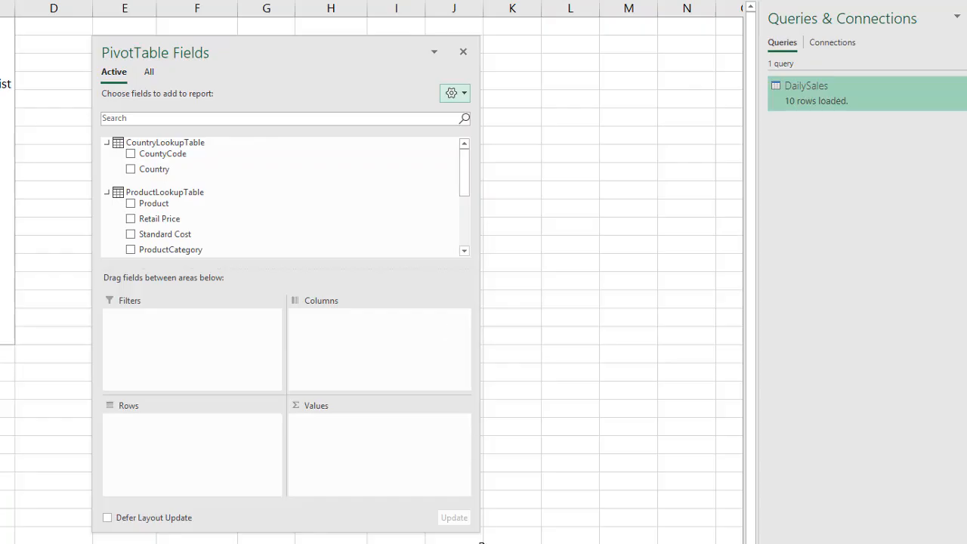
left_click_drag(249, 266, 247, 370)
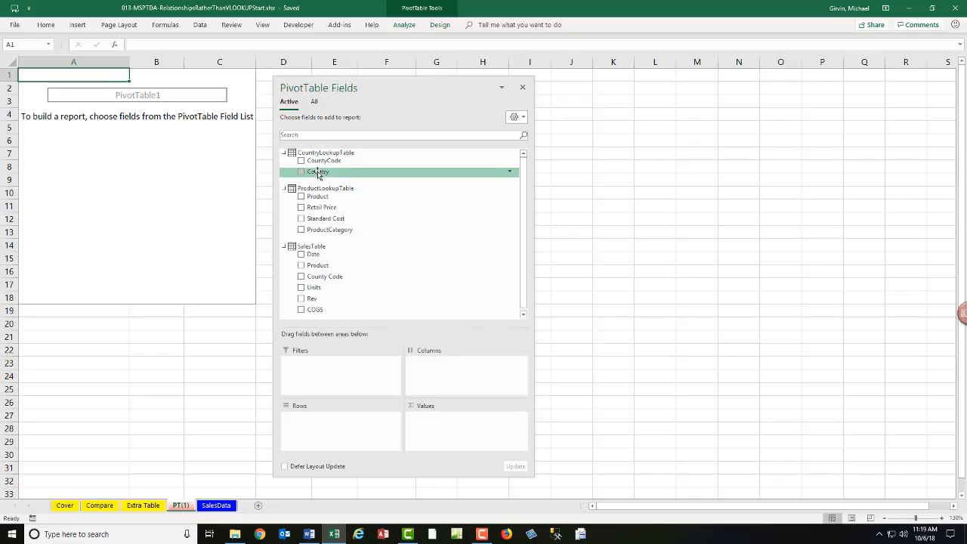
Step: Place CountryLookupTable's Country and ProductLookupTable's Product in the PivotTable rows and SalesTable's Rev in the values, keeping the field list clear of the report
left_click_drag(334, 276, 314, 396)
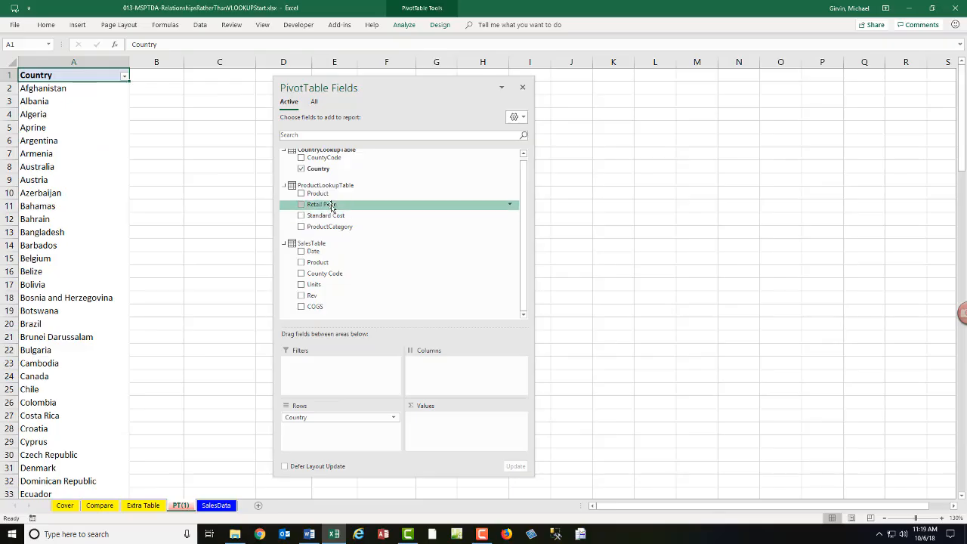
left_click_drag(321, 195, 346, 429)
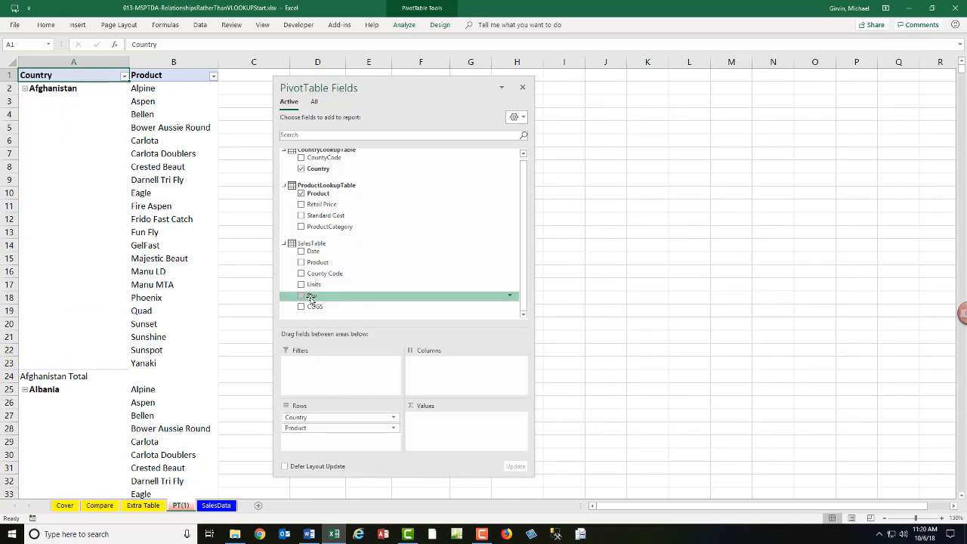
left_click_drag(310, 298, 451, 443)
left_click_drag(302, 83, 358, 88)
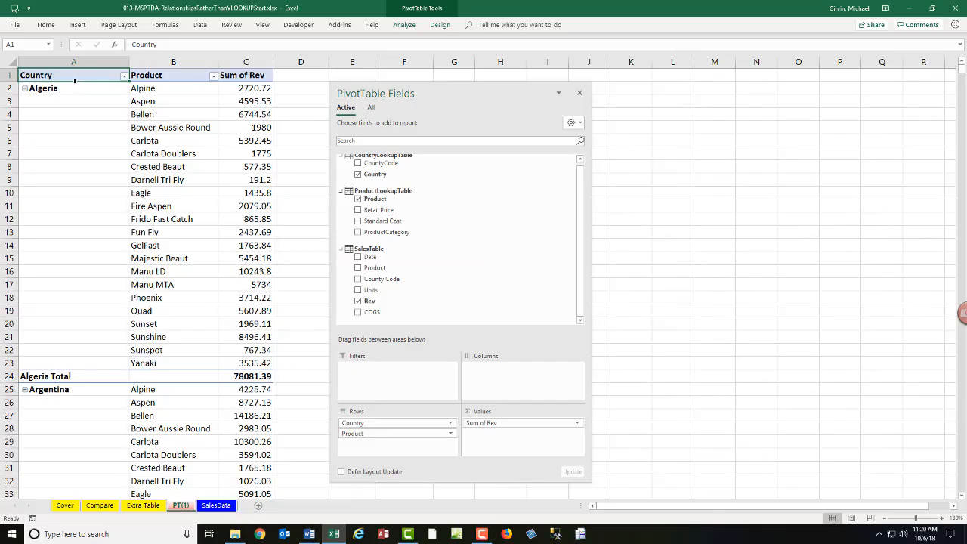
Step: Enable the Microsoft Power Pivot for Excel COM add-in in the Excel options
left_click(252, 128)
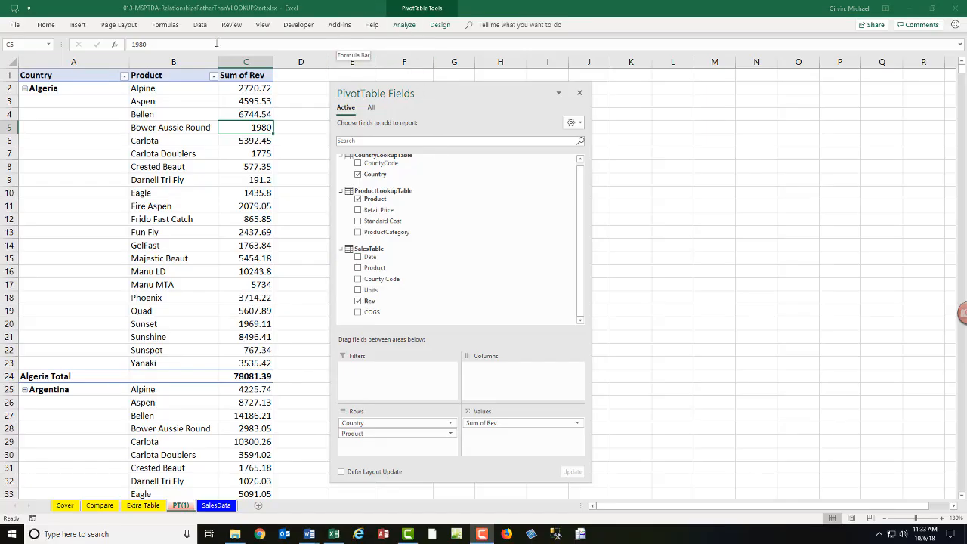
left_click(15, 25)
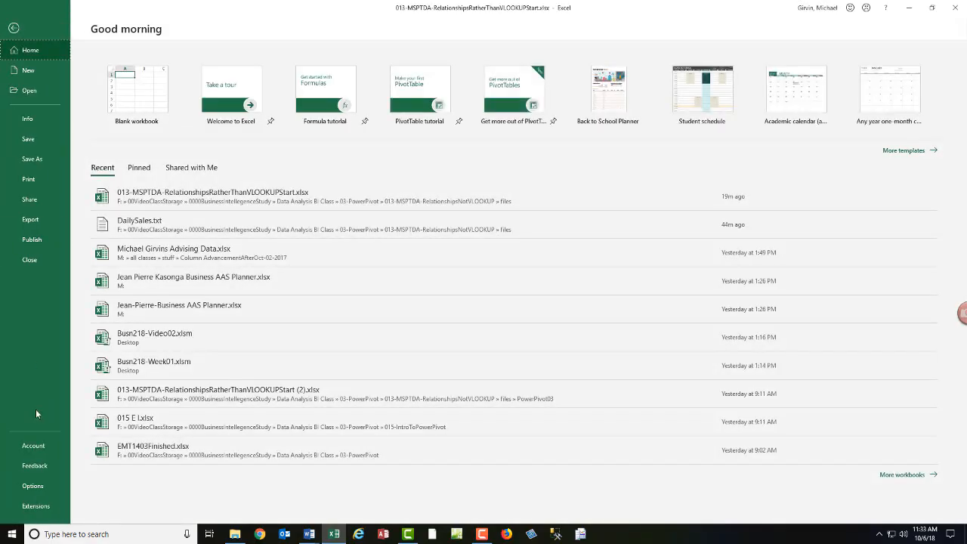
key("Escape")
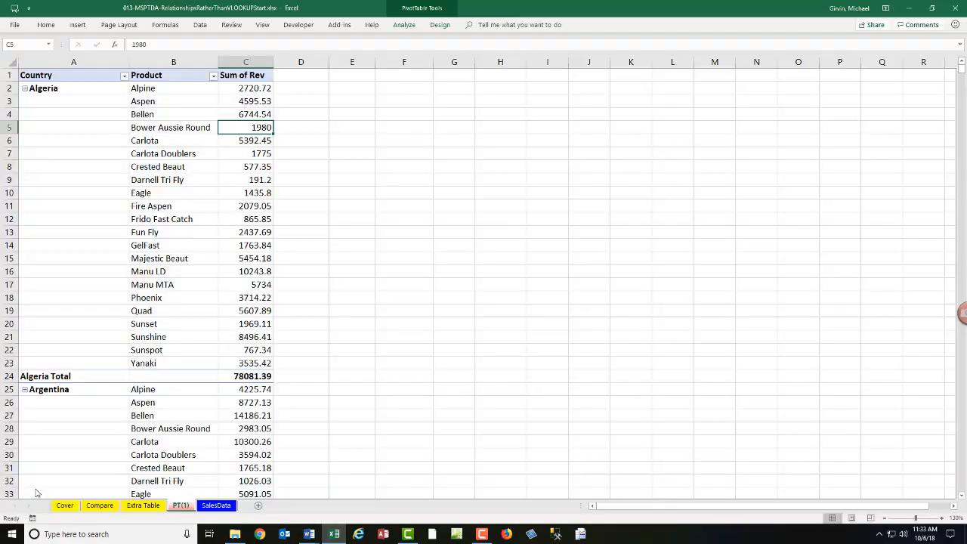
left_click(303, 256)
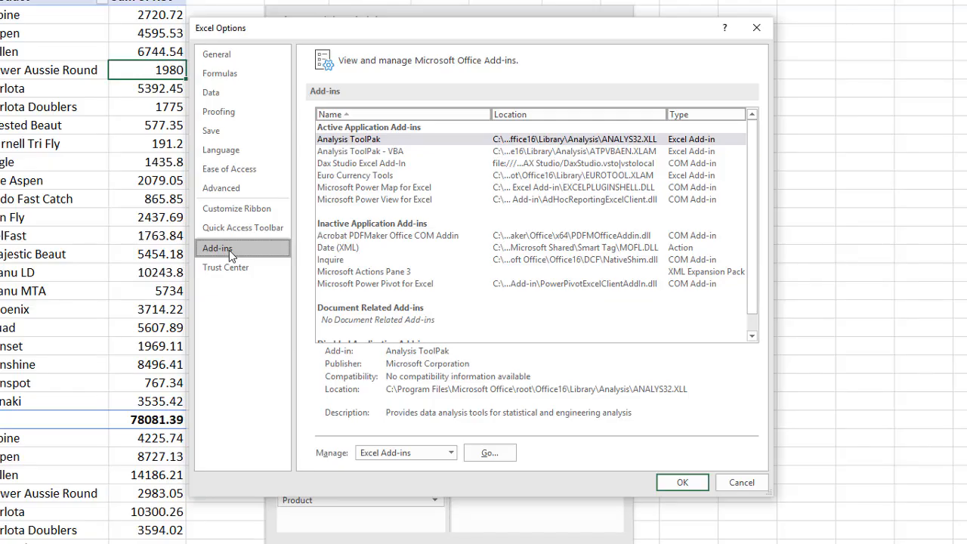
left_click(450, 452)
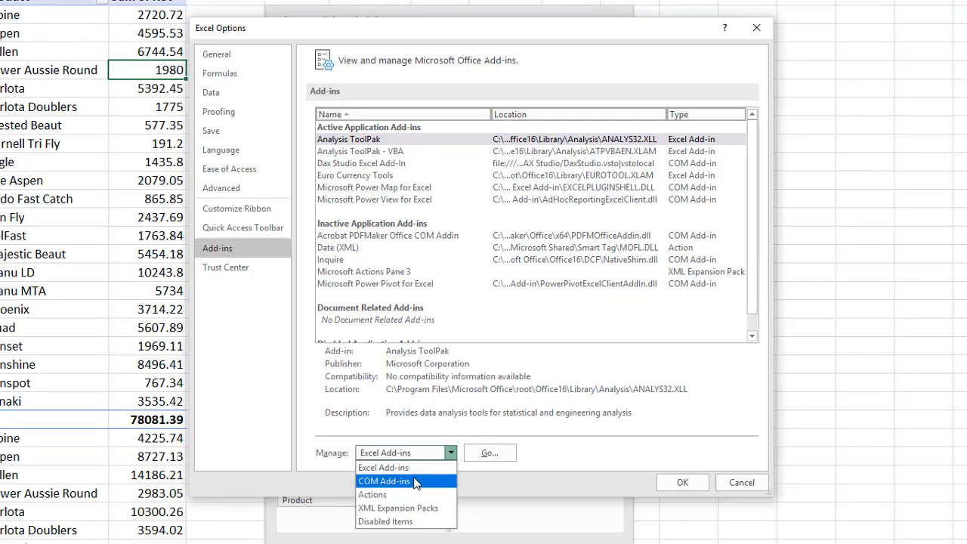
left_click(414, 481)
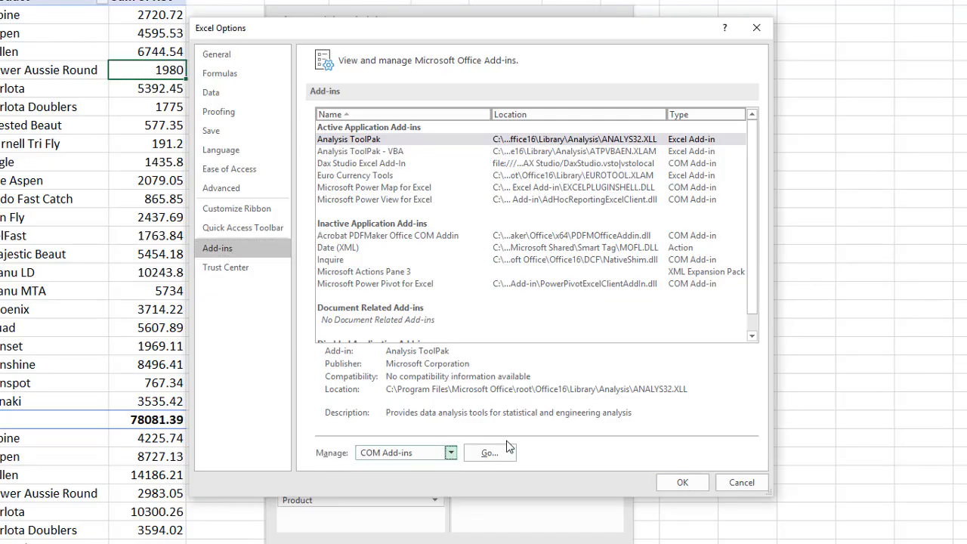
left_click(489, 452)
left_click_drag(289, 102, 384, 151)
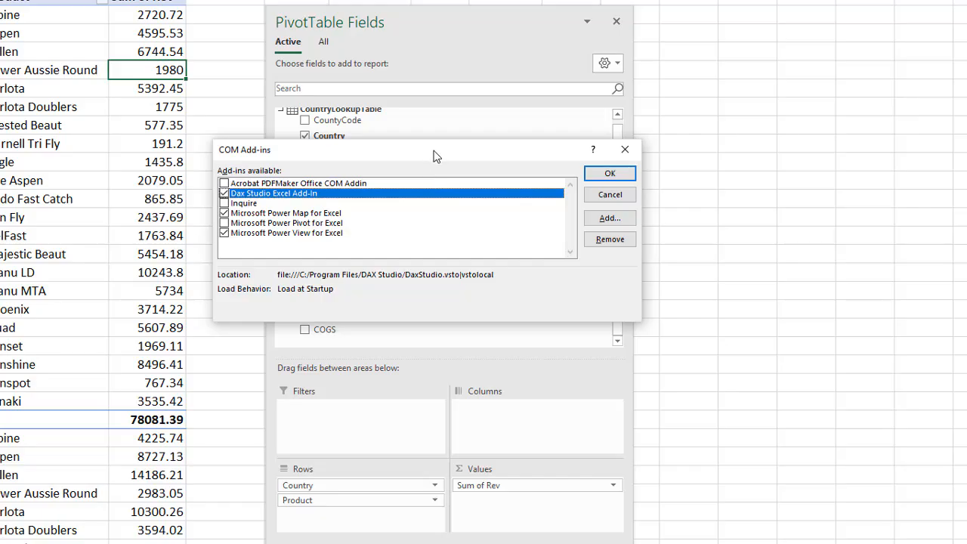
left_click_drag(434, 156, 423, 172)
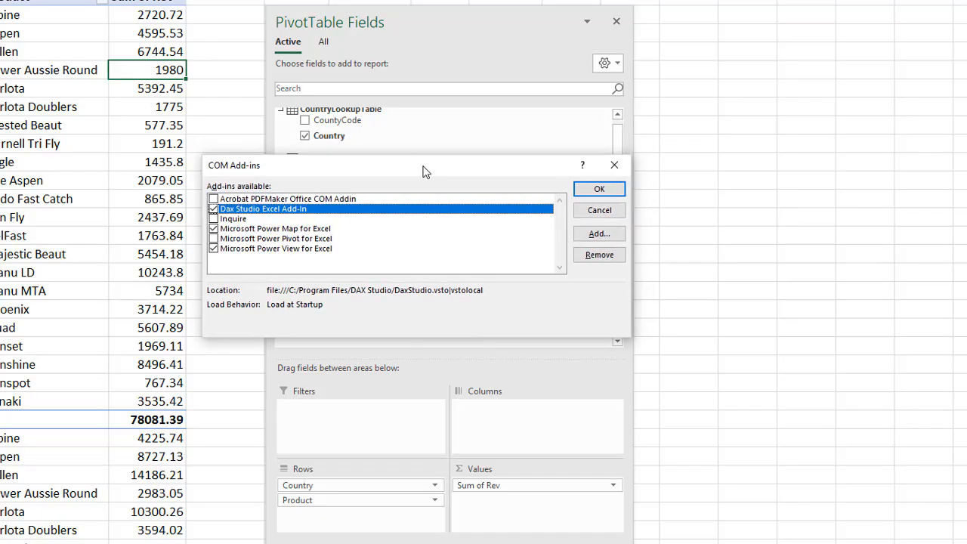
left_click(214, 239)
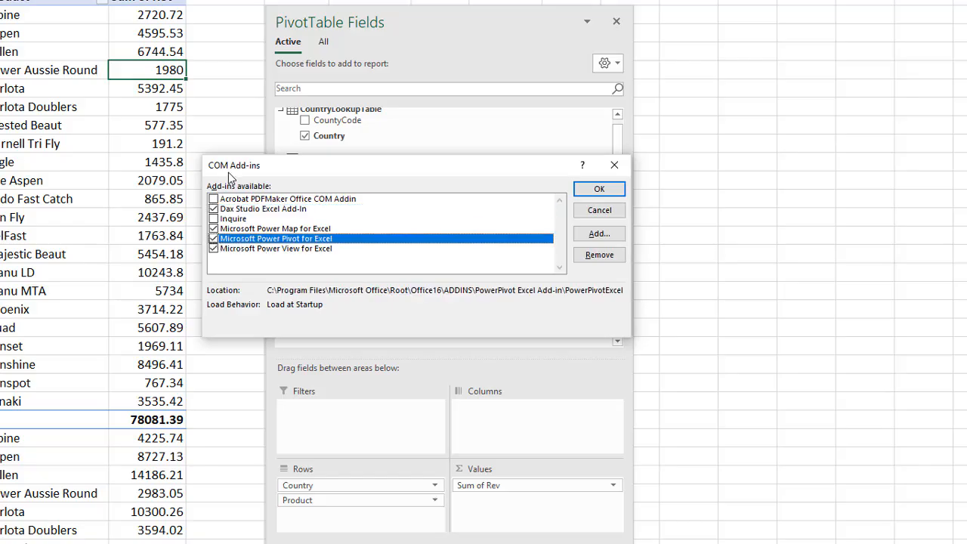
left_click(599, 188)
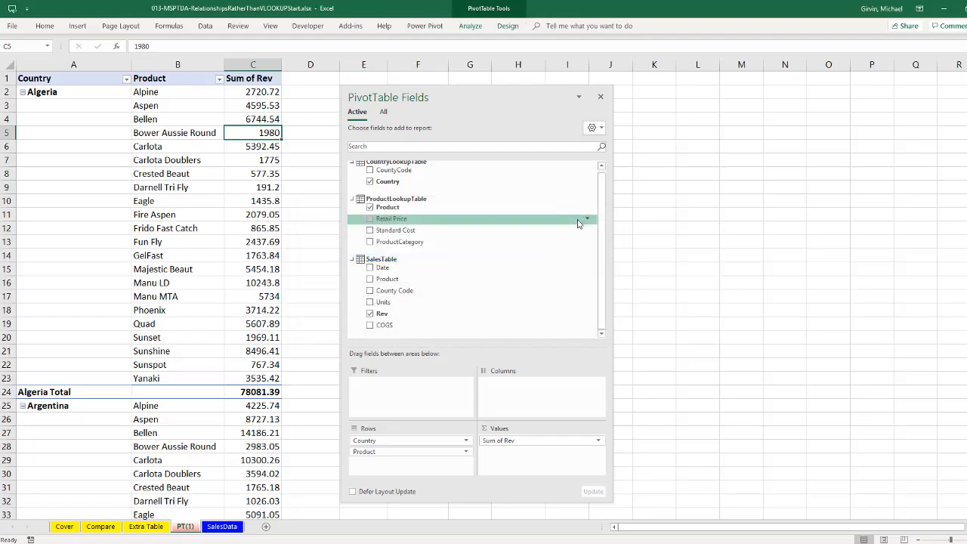
Step: Open the workbook's Data Model in Power Pivot and examine ProductLookupTable, CountryLookupTable and SalesTable
left_click(425, 27)
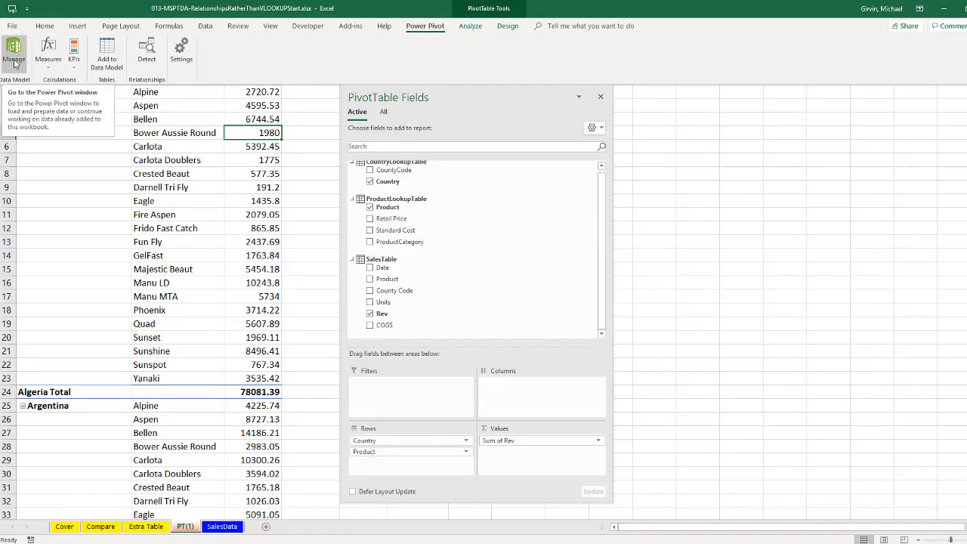
left_click(205, 26)
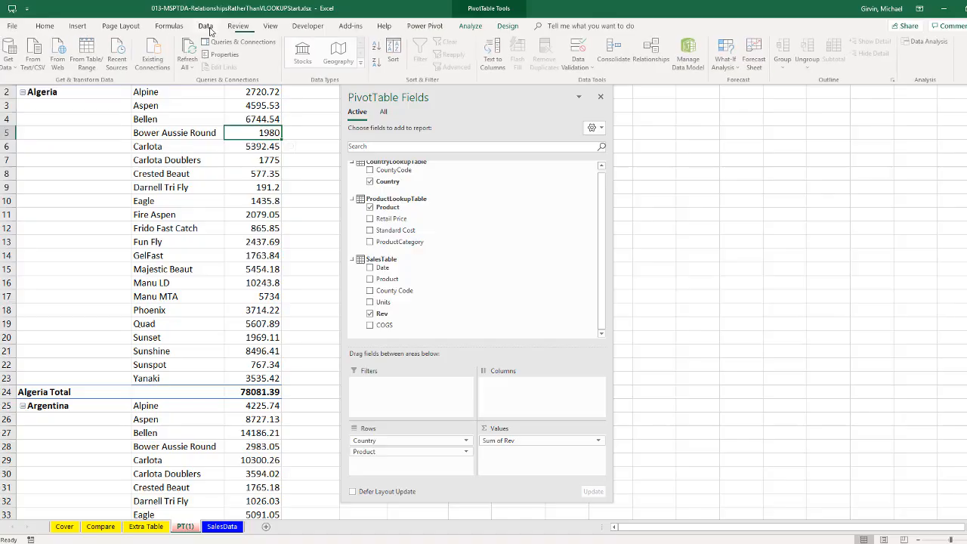
left_click(701, 66)
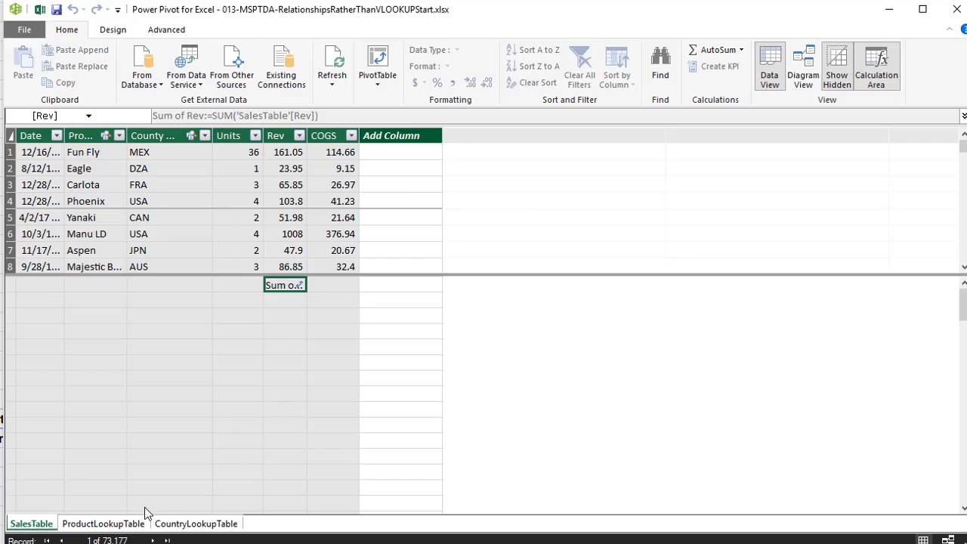
left_click(113, 525)
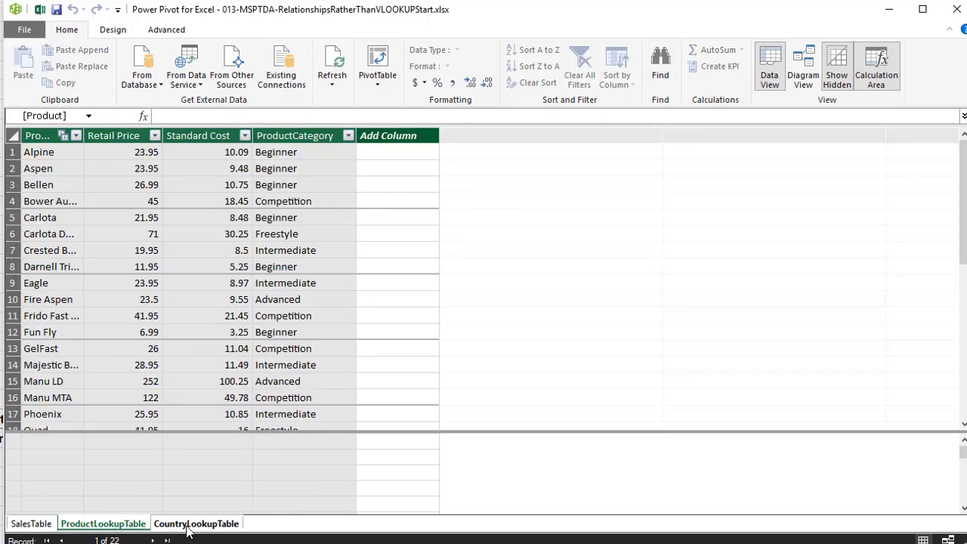
left_click(193, 525)
left_click(30, 524)
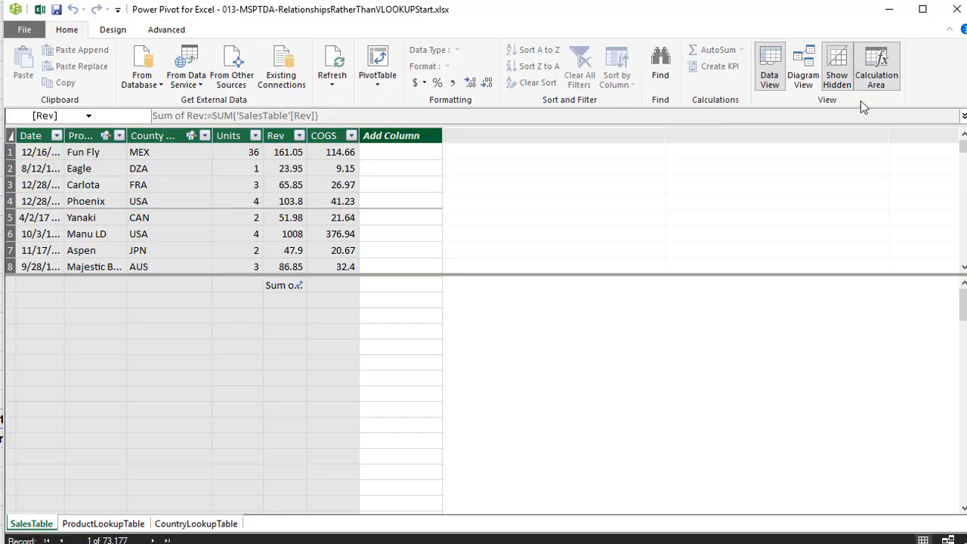
Step: Display the data model as a diagram, move both lookup tables slightly lower beside SalesTable, and return to the Excel worksheet
left_click(803, 74)
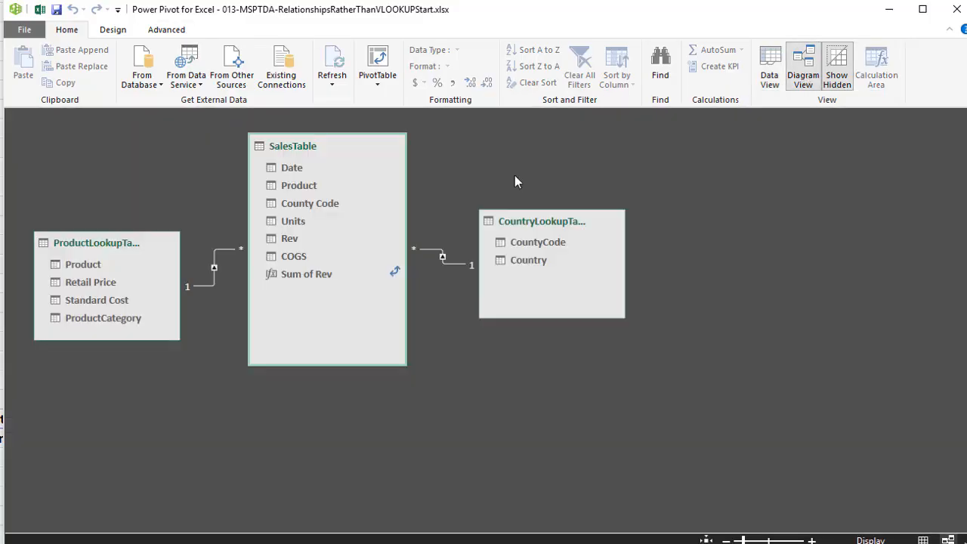
left_click_drag(322, 155, 319, 158)
left_click_drag(121, 242, 116, 272)
left_click_drag(542, 225, 547, 257)
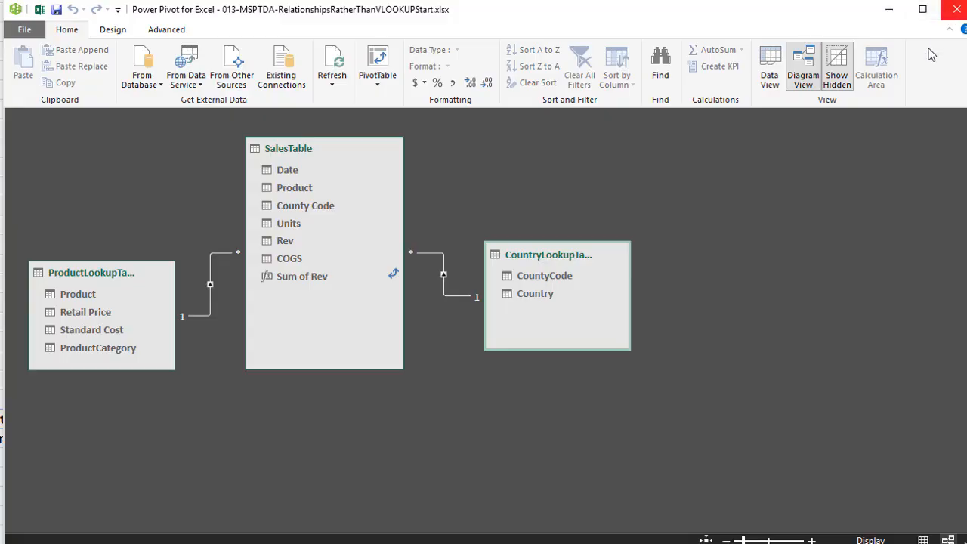
left_click(950, 14)
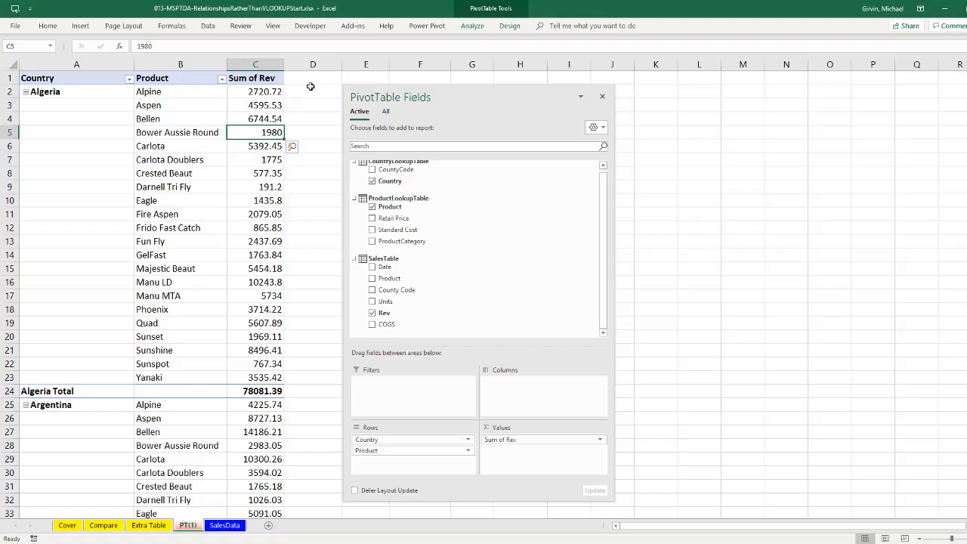
left_click(208, 26)
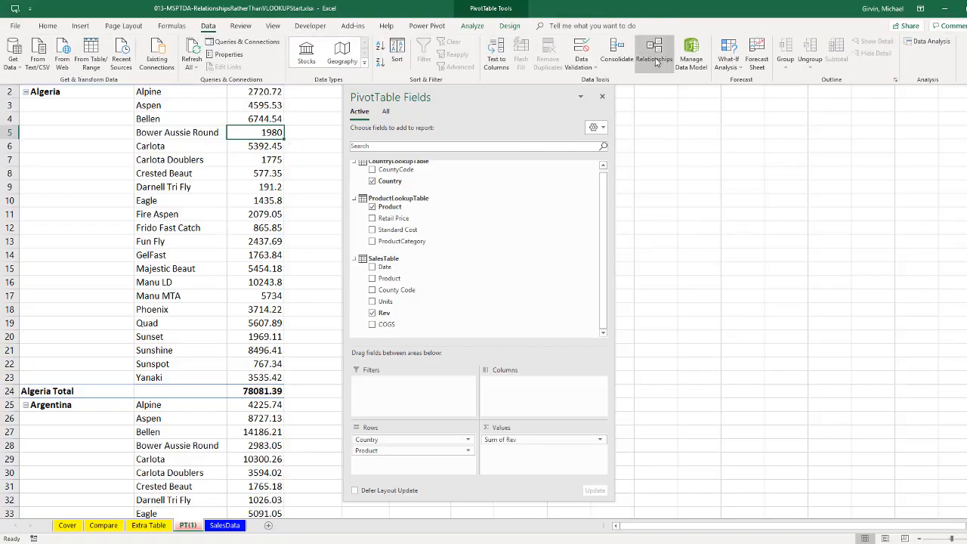